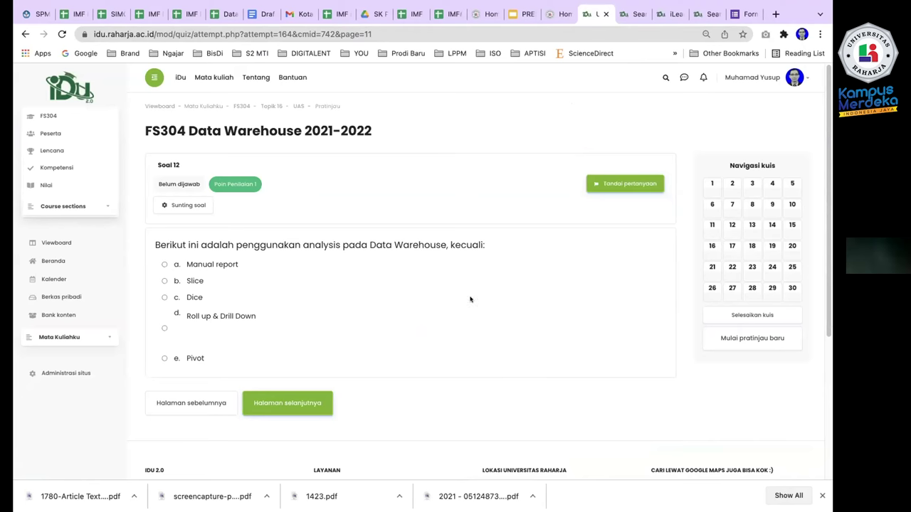
Jump via question 6 to question 2 of the FS304 quiz and open its editor.
left_click(711, 204)
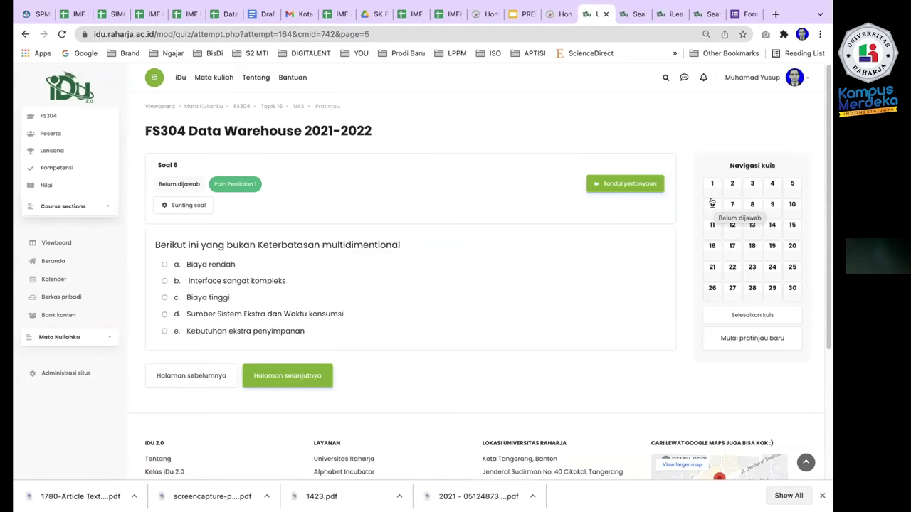
left_click(730, 184)
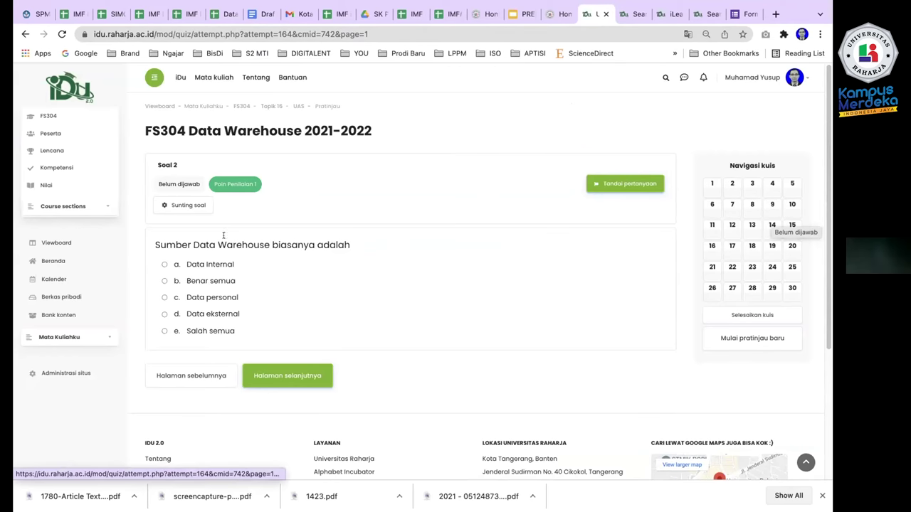
left_click(184, 205)
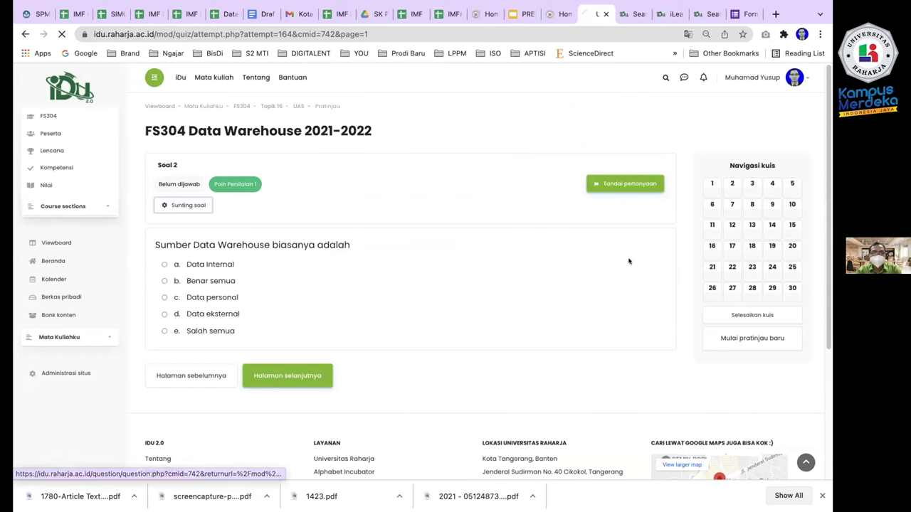
scroll(191, 349, "down", 8)
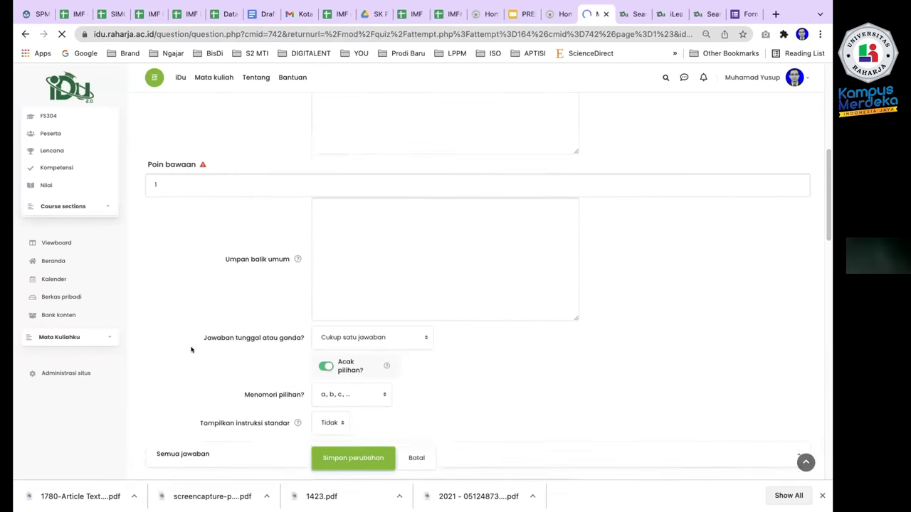
scroll(191, 350, "down", 2)
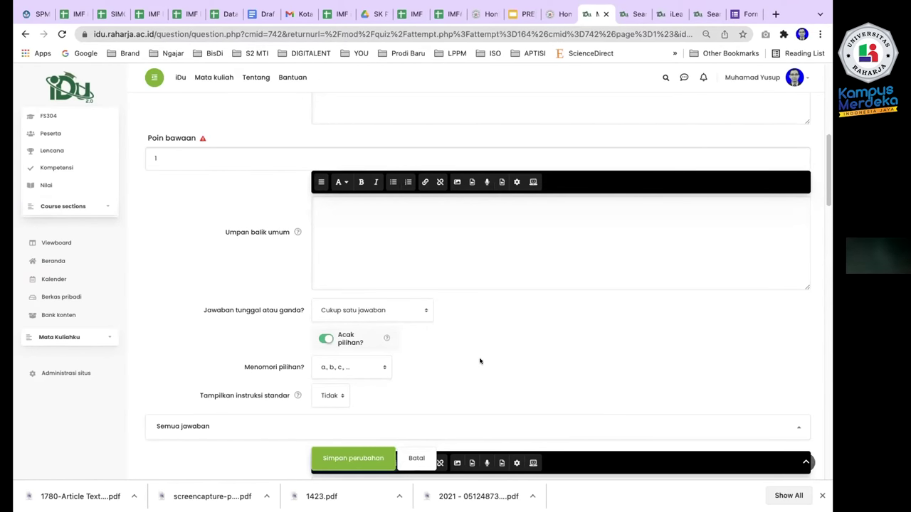
scroll(257, 318, "down", 2)
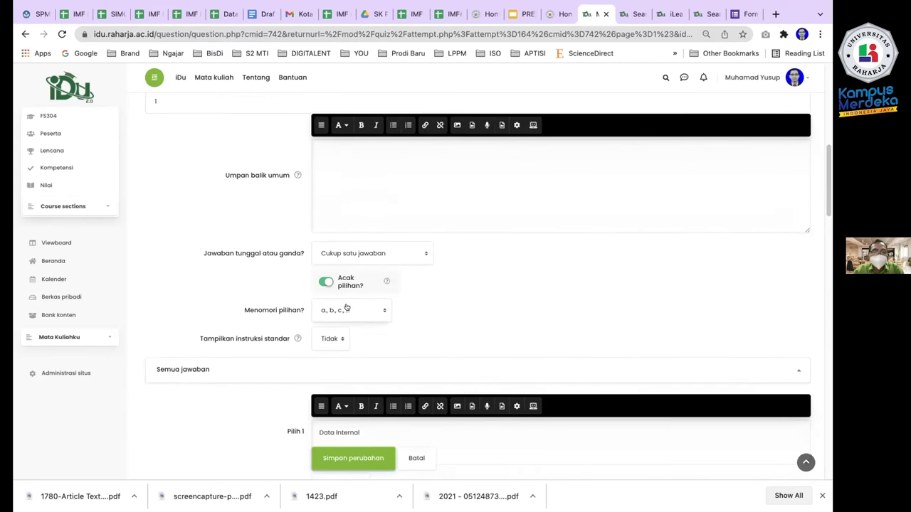
left_click(349, 310)
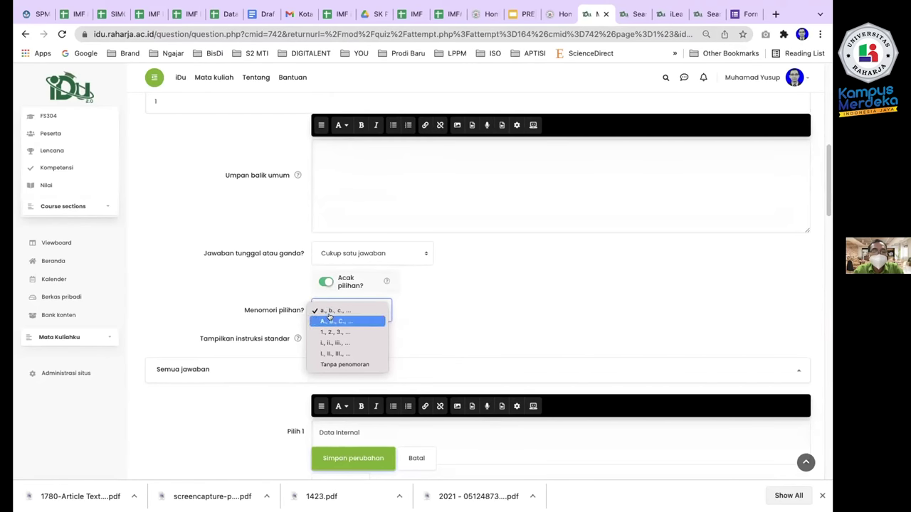
left_click(320, 282)
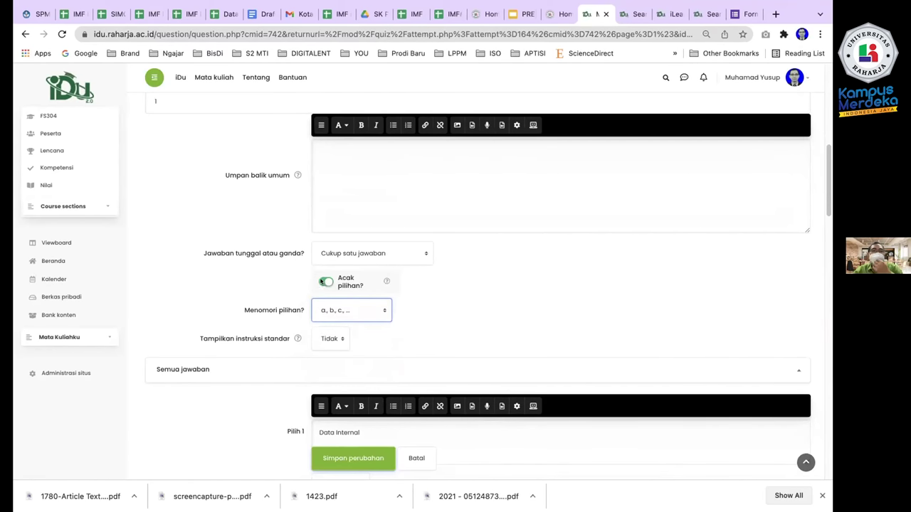
left_click(322, 282)
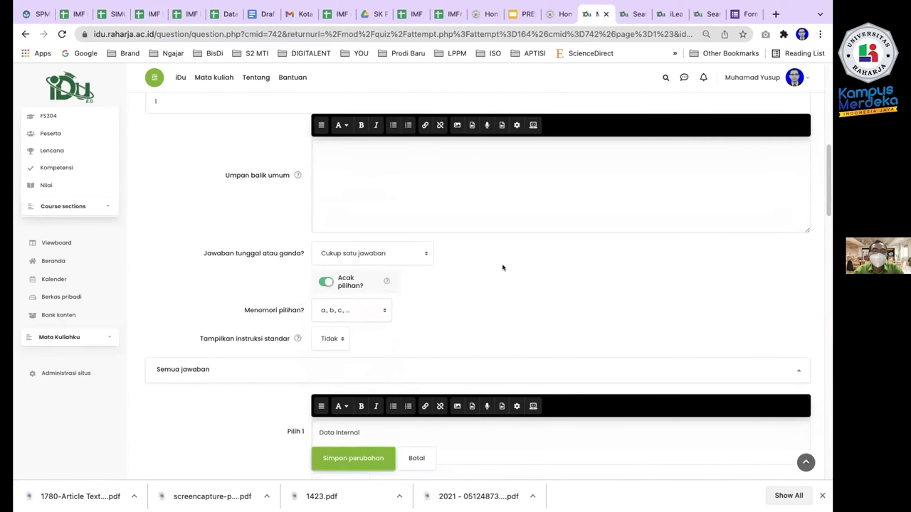
scroll(502, 268, "down", 1)
scroll(502, 268, "down", 1)
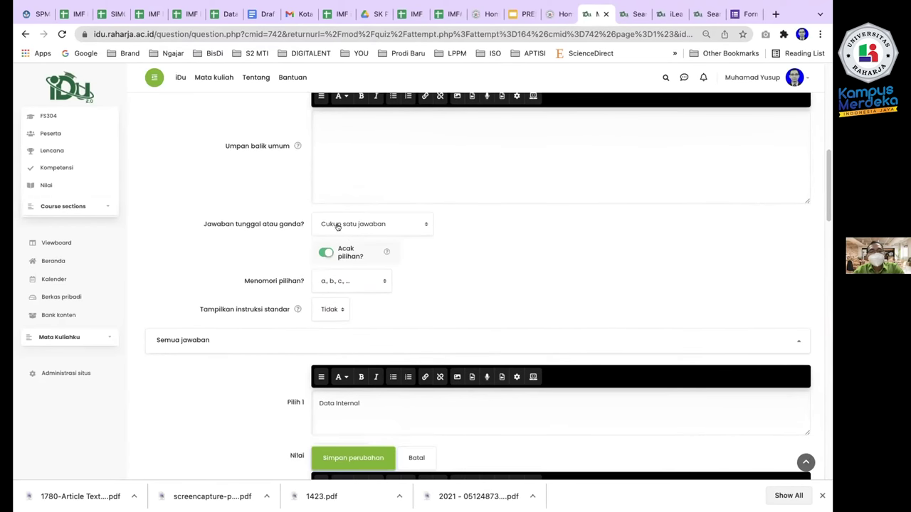
left_click(324, 254)
left_click(324, 254)
scroll(448, 262, "down", 5)
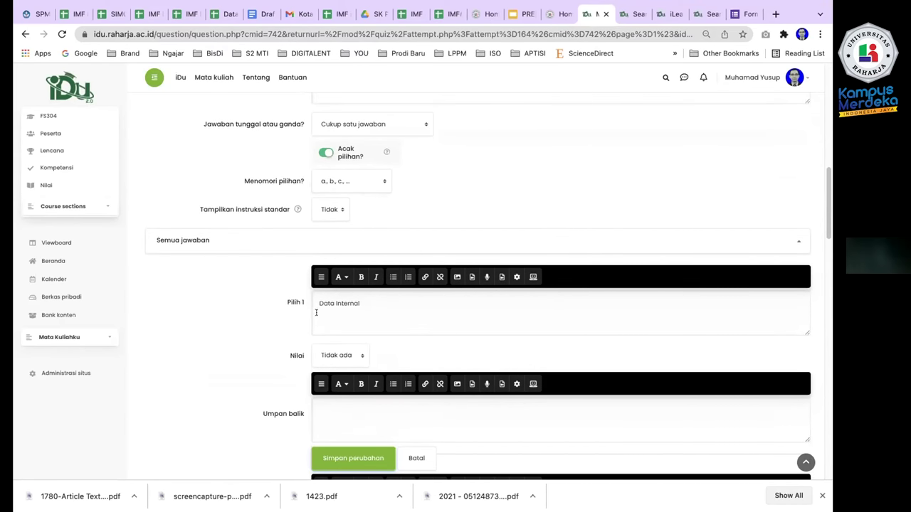
left_click_drag(313, 299, 369, 299)
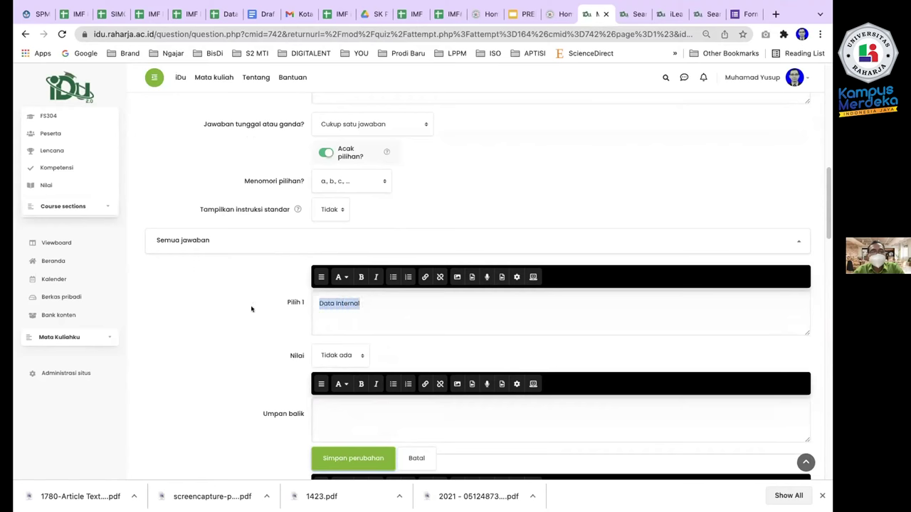
scroll(251, 309, "down", 8)
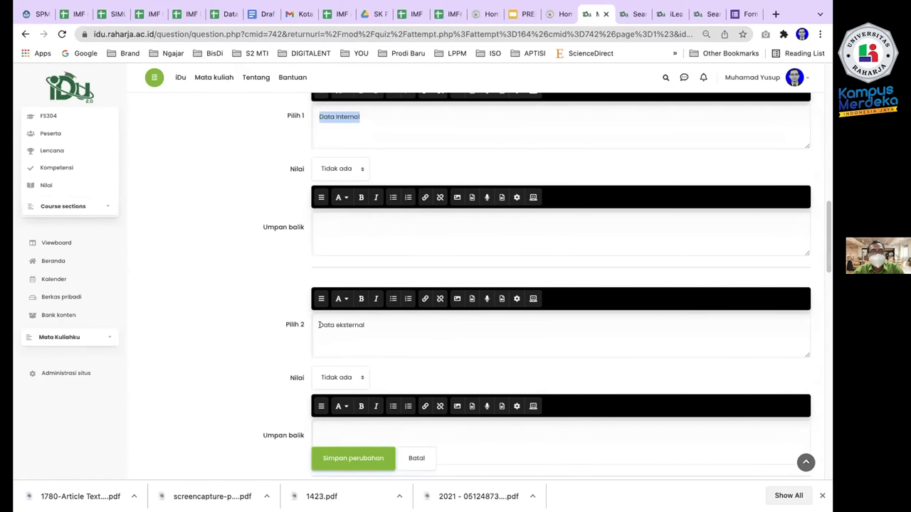
left_click_drag(319, 324, 369, 324)
left_click(307, 325)
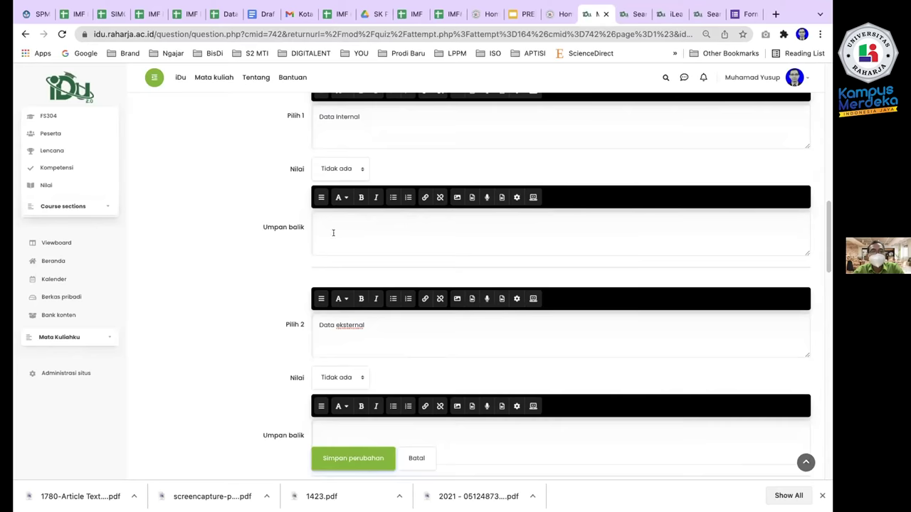
scroll(320, 171, "up", 2)
scroll(324, 159, "up", 3)
left_click(320, 192)
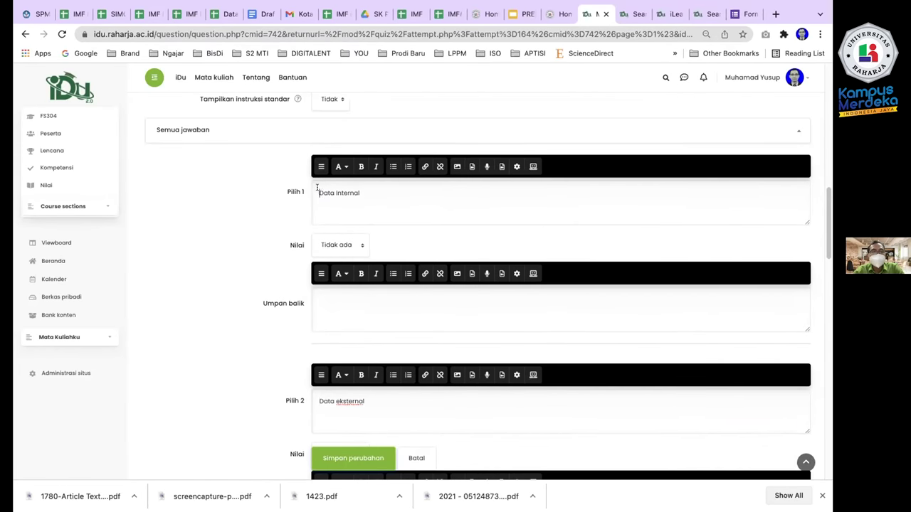
type("a.")
key("BackSpace")
key("BackSpace")
key("BackSpace")
scroll(229, 222, "up", 5)
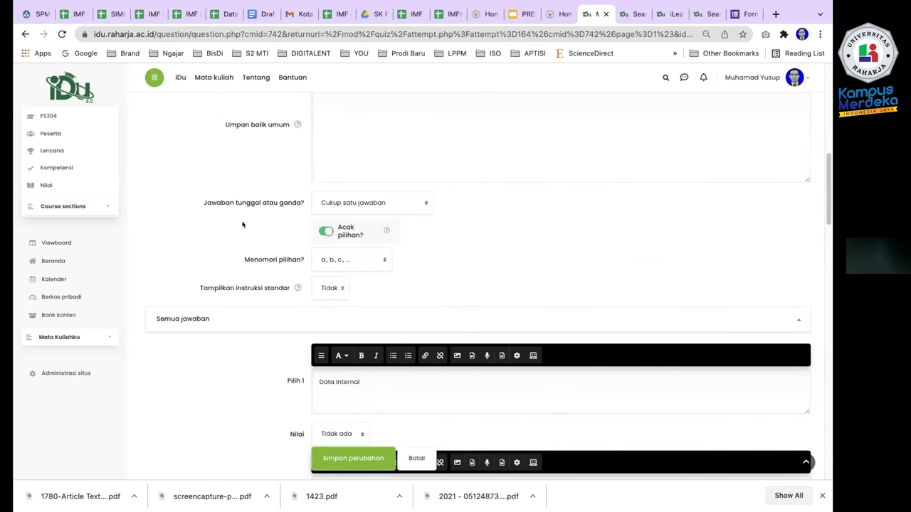
left_click(326, 259)
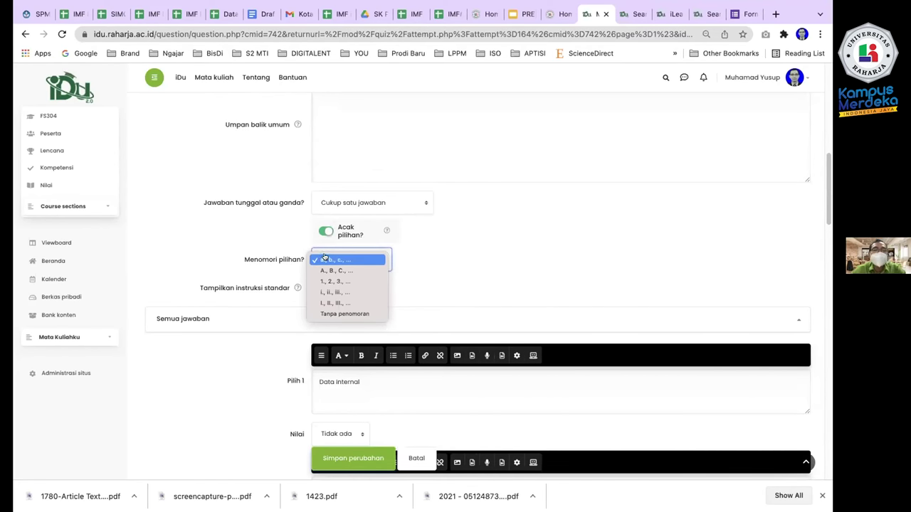
left_click(433, 253)
scroll(436, 253, "up", 5)
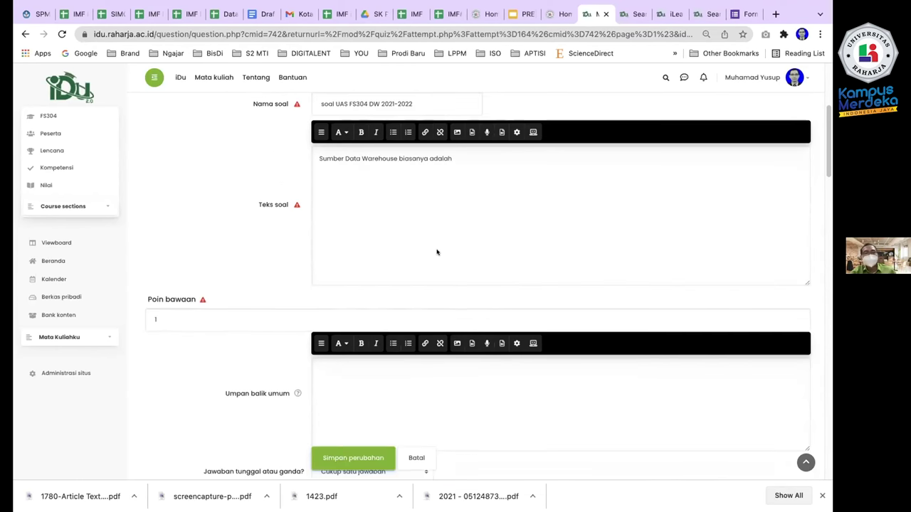
scroll(437, 252, "down", 4)
scroll(436, 252, "up", 8)
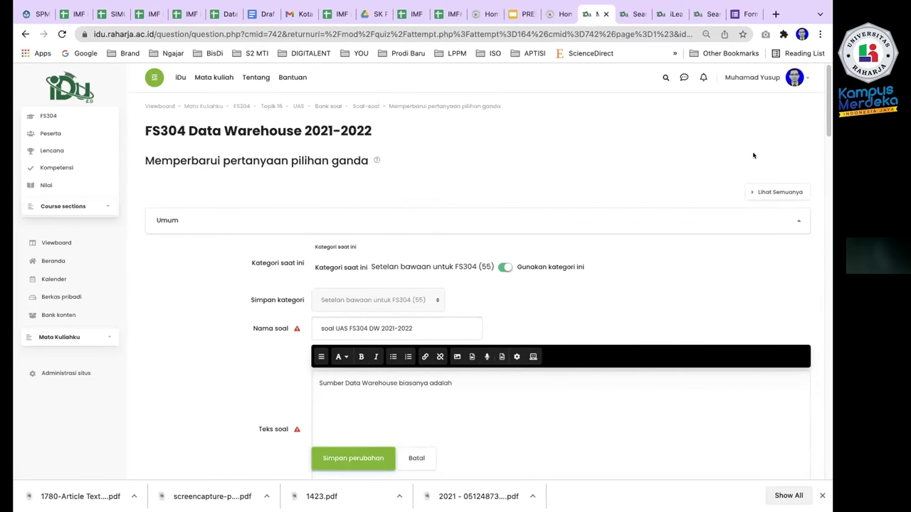
scroll(327, 306, "down", 8)
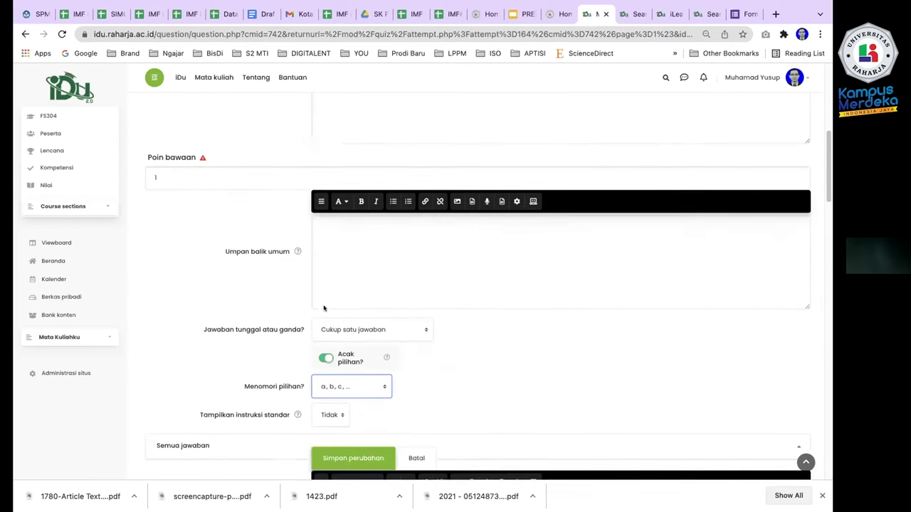
scroll(324, 308, "up", 7)
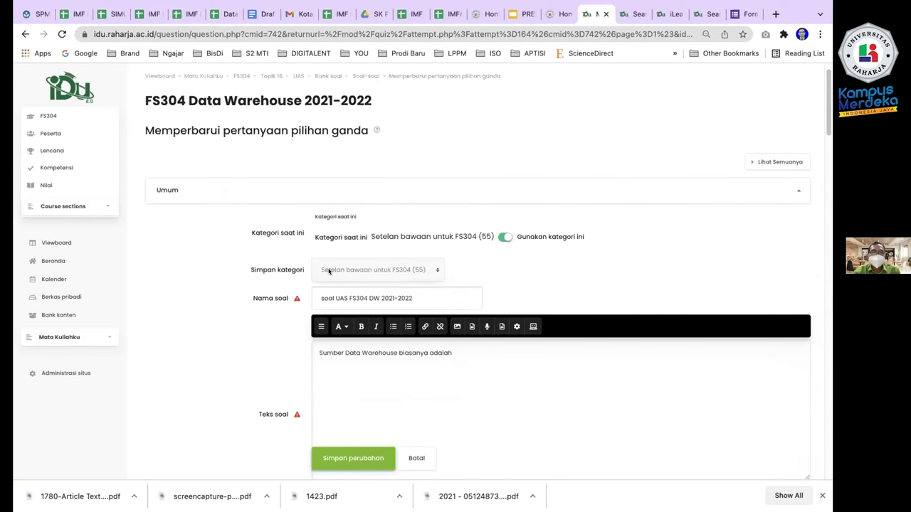
scroll(263, 282, "down", 20)
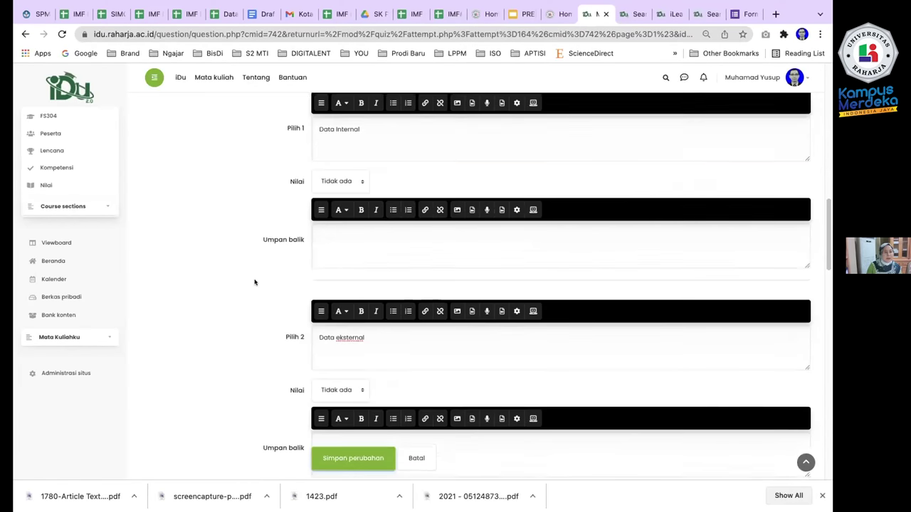
scroll(254, 282, "down", 10)
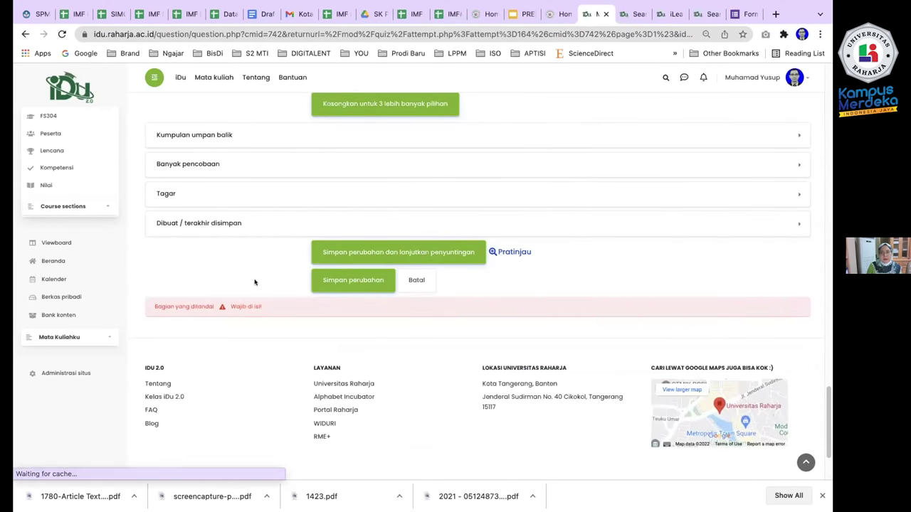
scroll(254, 286, "up", 10)
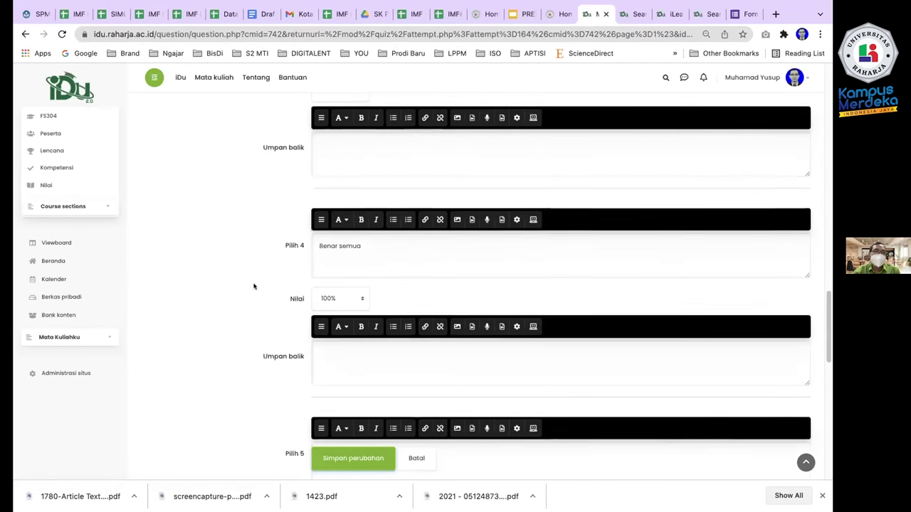
scroll(254, 286, "up", 20)
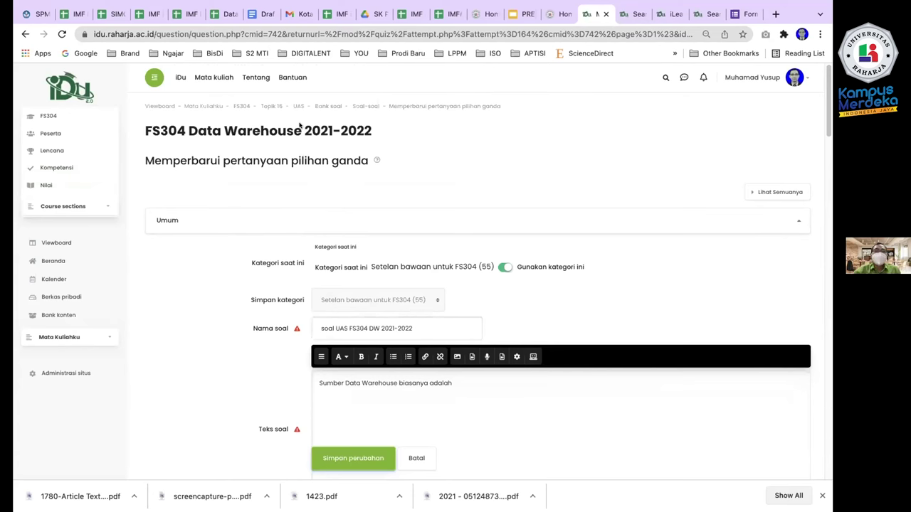
scroll(217, 294, "down", 1)
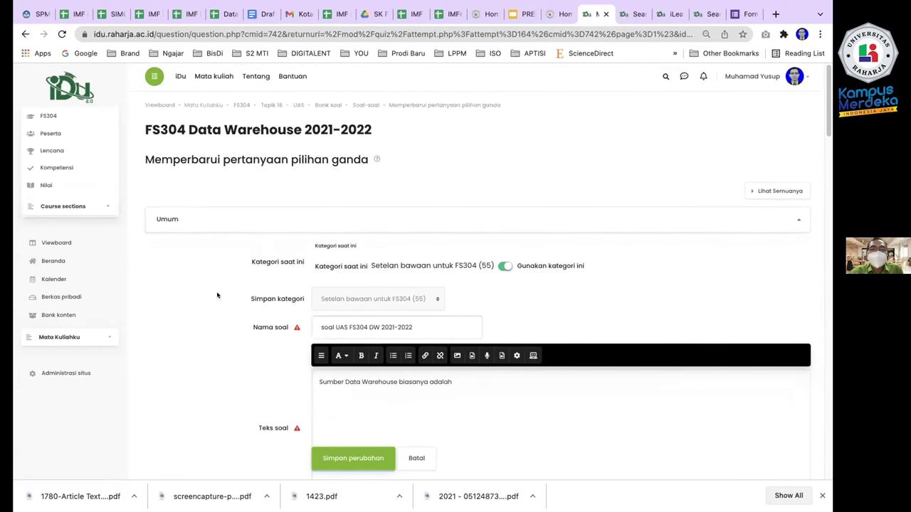
left_click(238, 218)
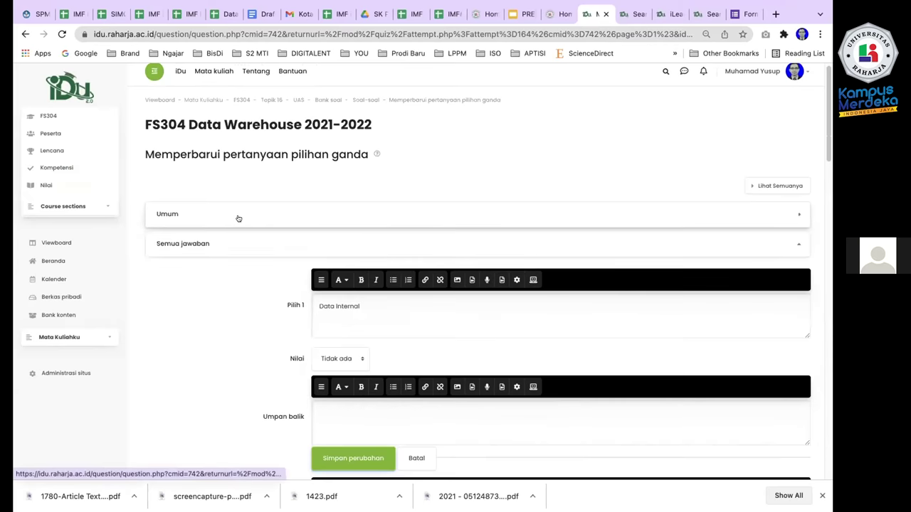
left_click(238, 215)
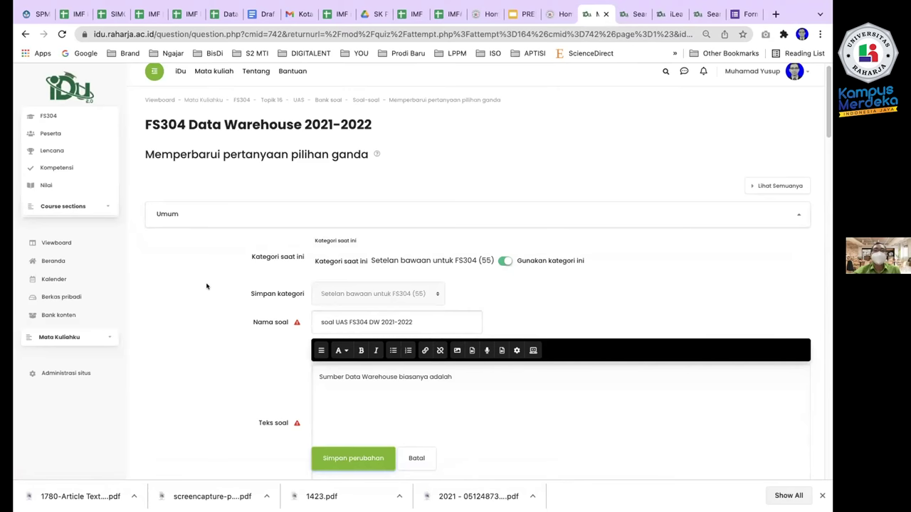
scroll(207, 286, "down", 5)
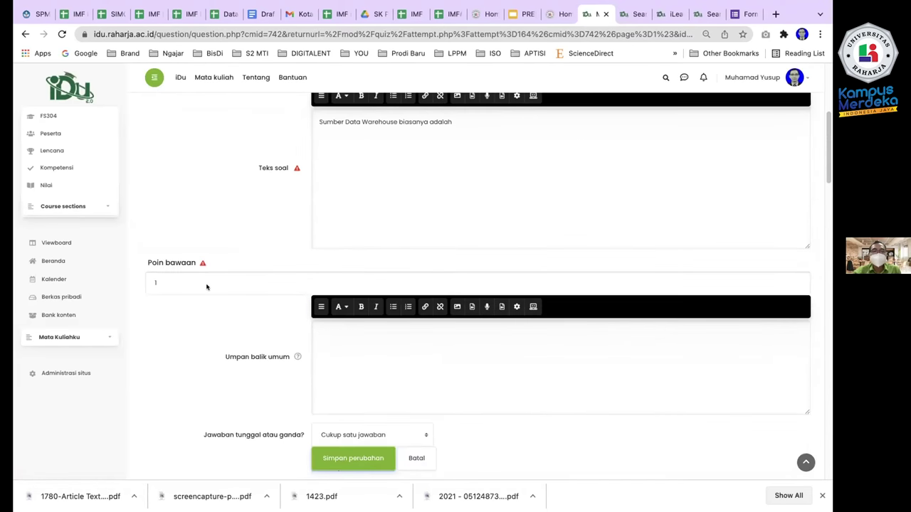
scroll(206, 284, "down", 4)
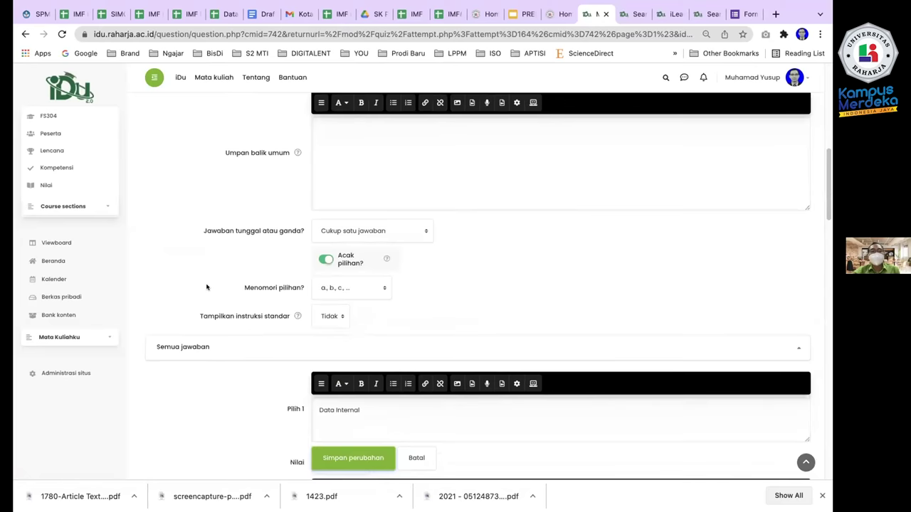
scroll(206, 287, "up", 8)
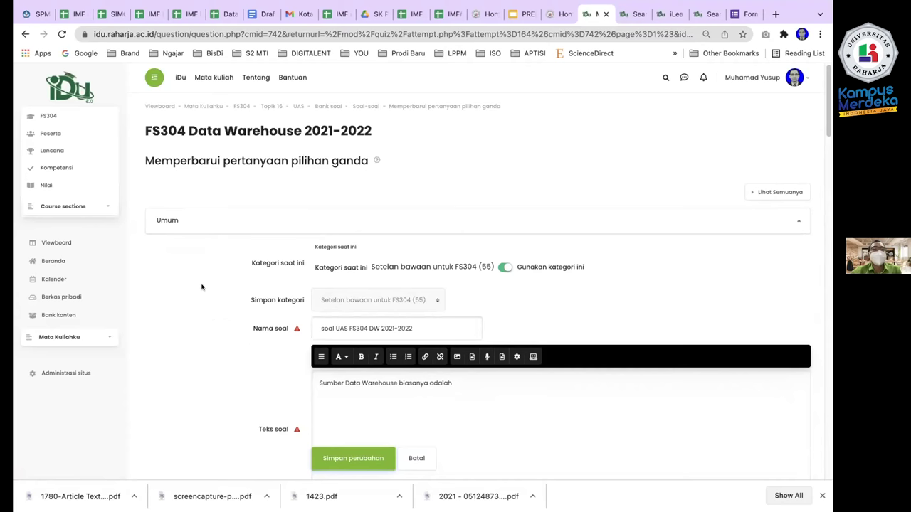
scroll(202, 286, "down", 2)
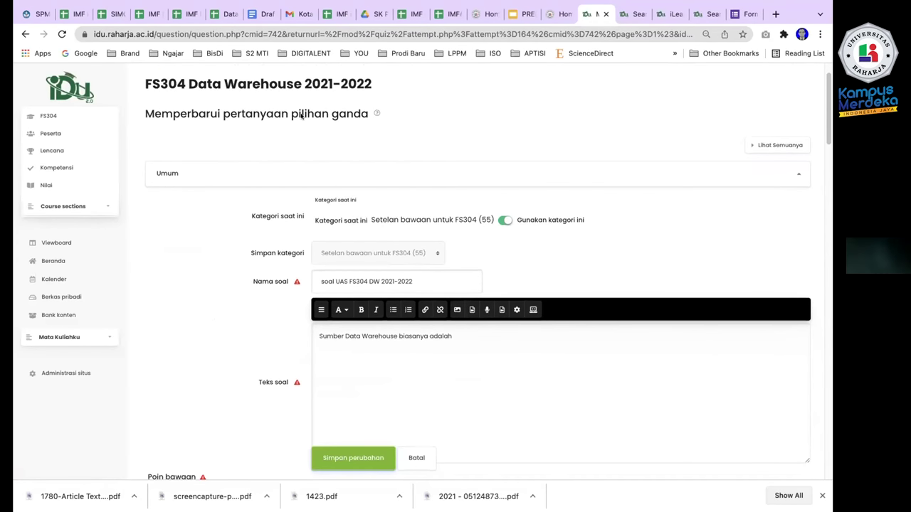
scroll(236, 307, "down", 2)
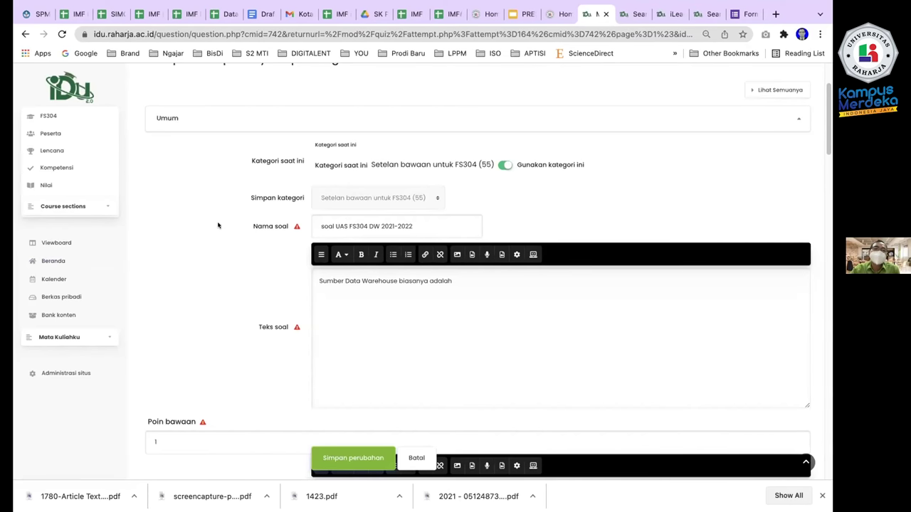
scroll(218, 226, "up", 3)
scroll(227, 206, "down", 1)
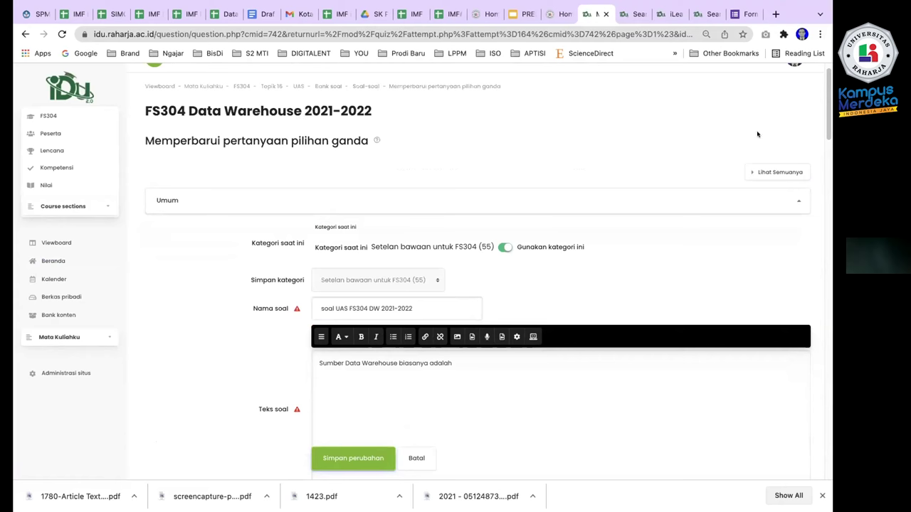
scroll(245, 190, "up", 1)
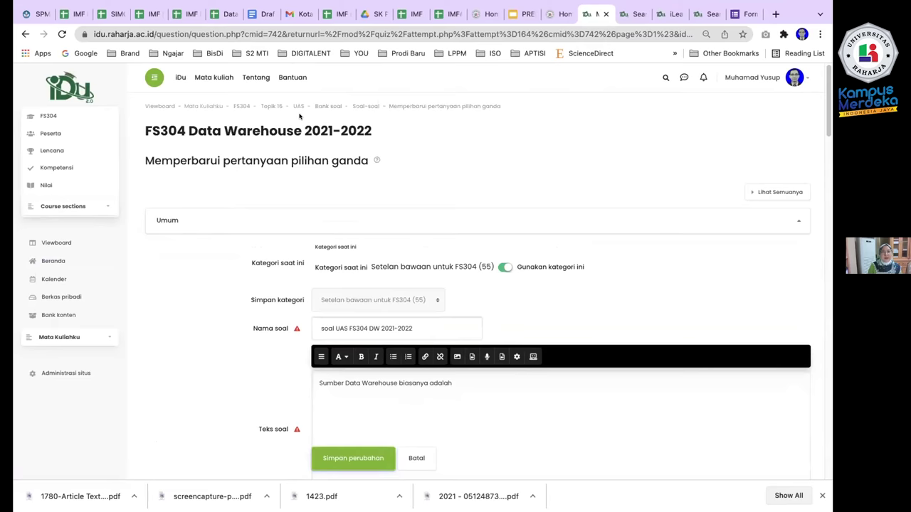
scroll(210, 256, "down", 15)
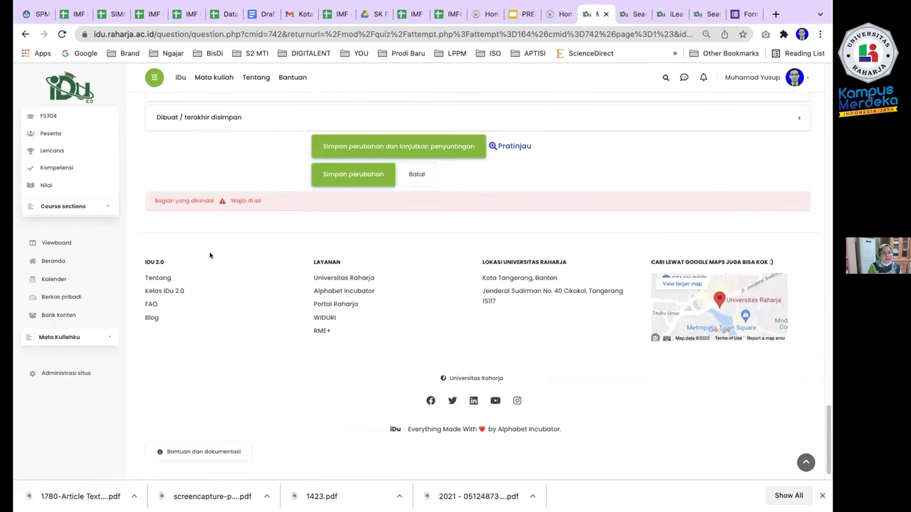
scroll(210, 256, "up", 15)
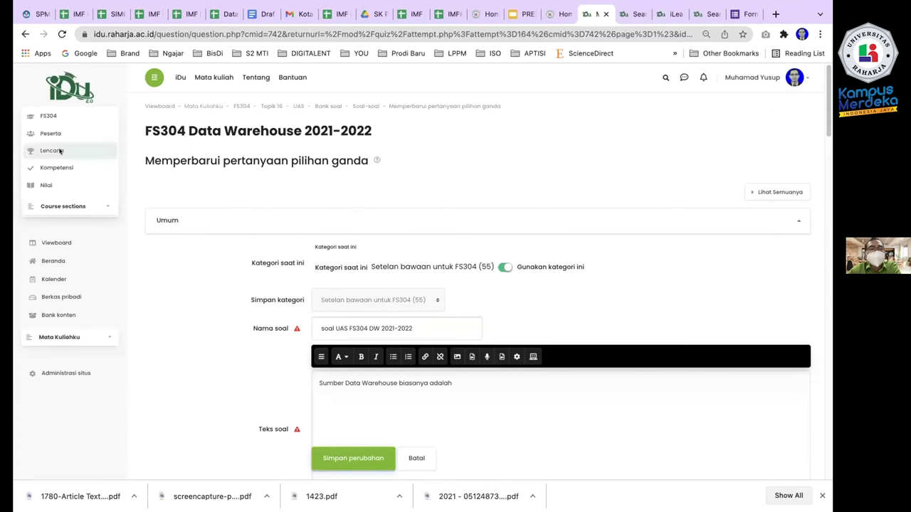
Go to the FS304 course from Mata Kuliahku, leaving the question form unsaved.
left_click(60, 337)
left_click(50, 357)
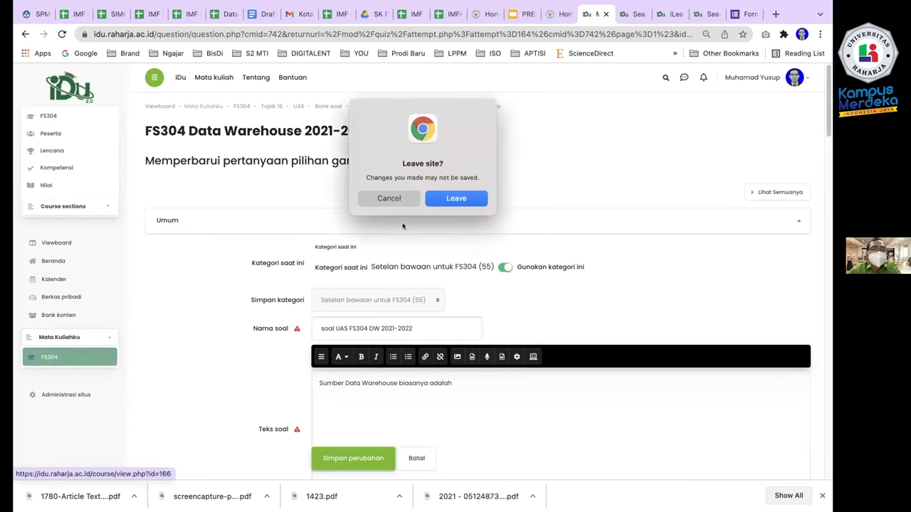
left_click(449, 199)
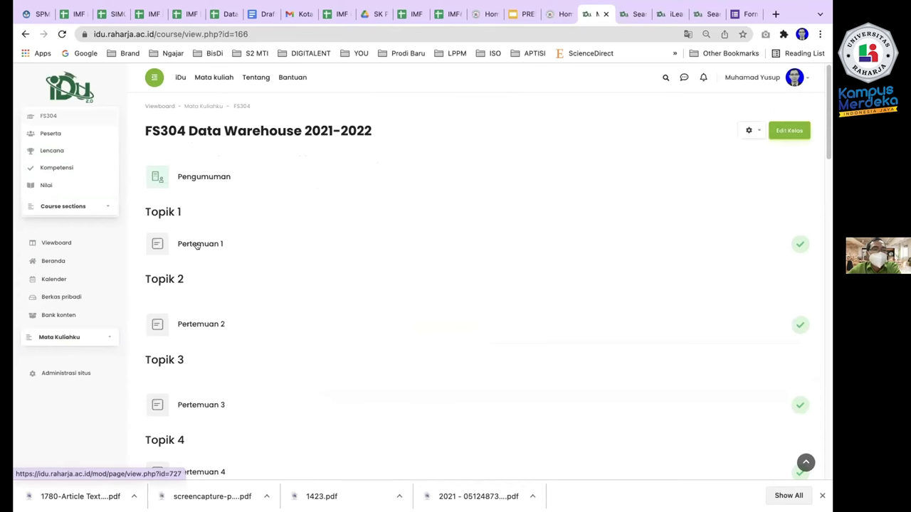
Open the Pertemuan 1 page with the 'Introduction to Data Warehouse' slides.
left_click(197, 245)
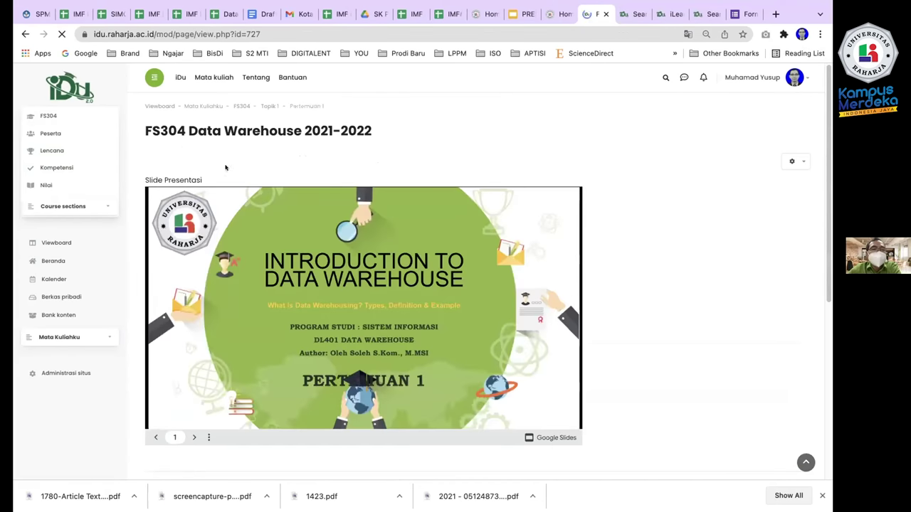
scroll(238, 314, "down", 1)
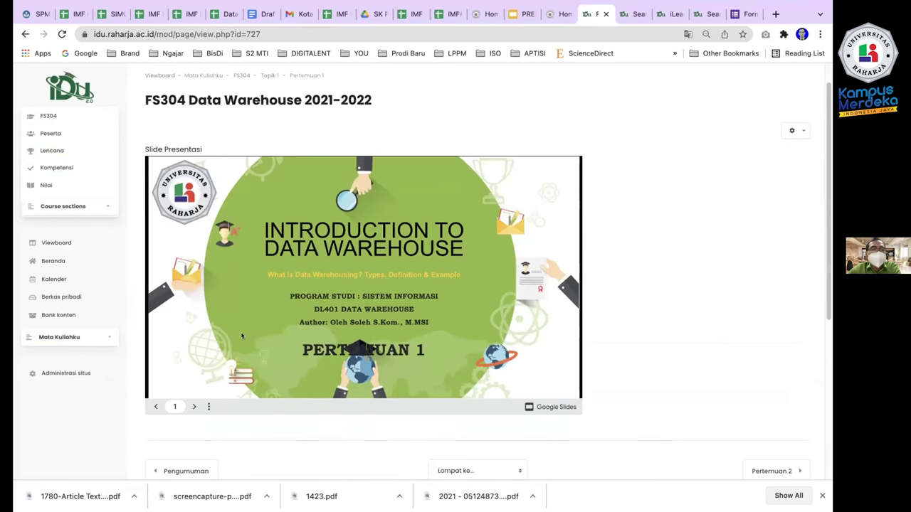
scroll(243, 328, "up", 1)
Load raharja.ac.id/rme in a new browser tab.
left_click(776, 14)
type("raharja.ac.id")
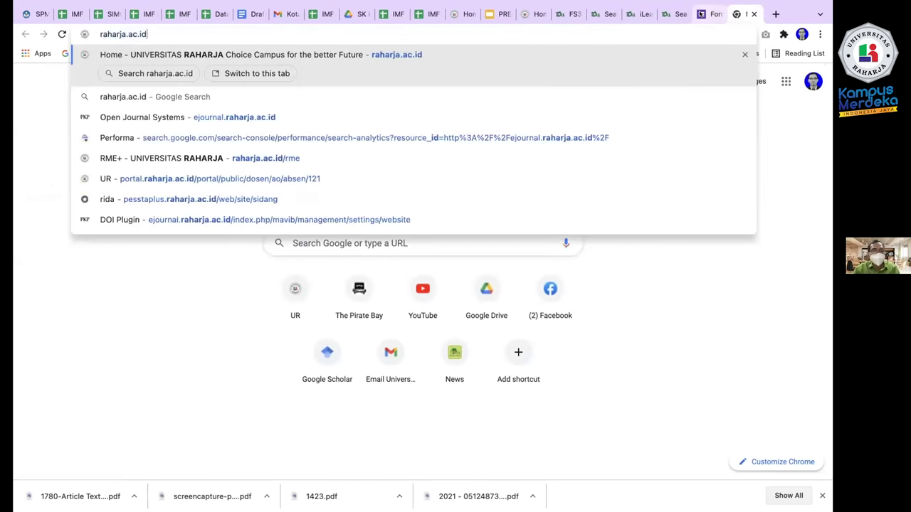
type("/rme/")
key("Return")
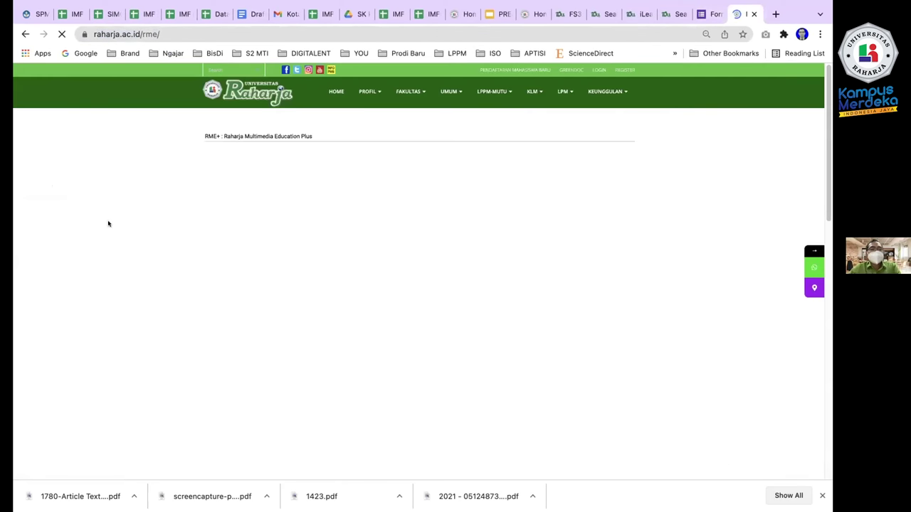
Find 'data' on the page and follow the DL401 Data Warehouse teaching-materials link.
key("super+f")
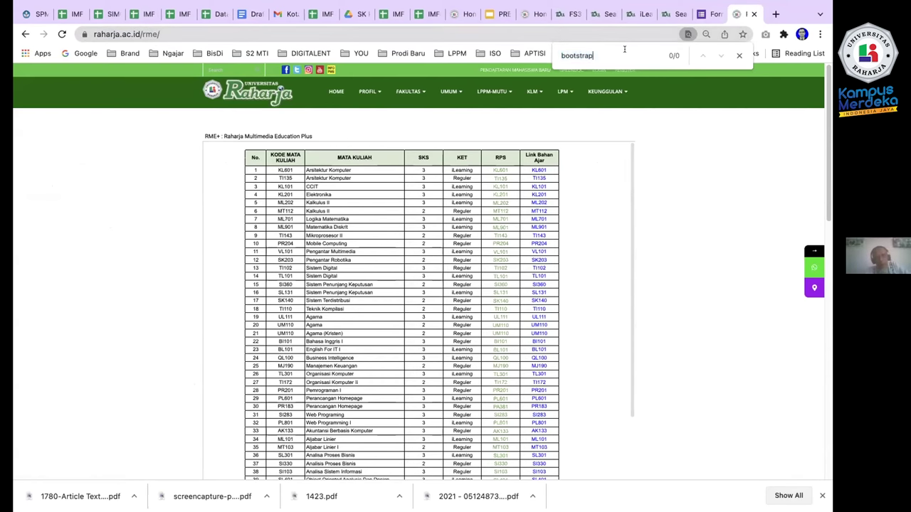
type("data")
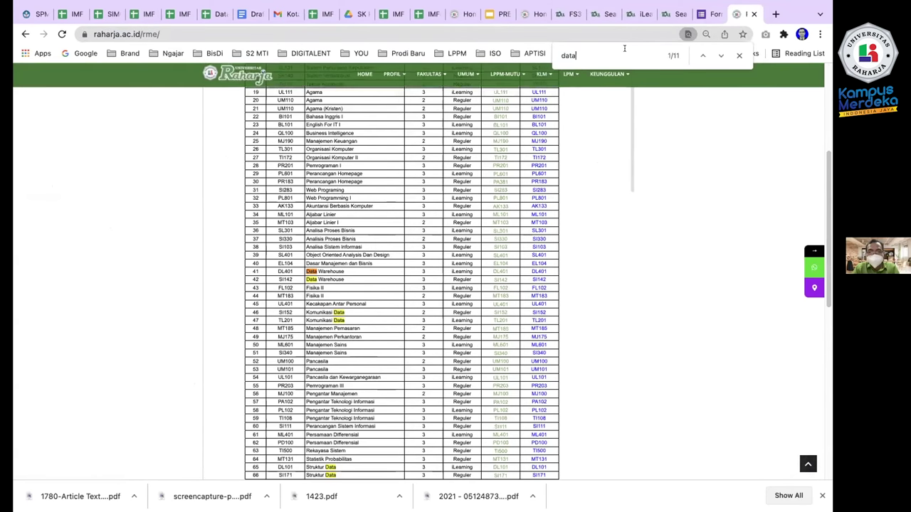
left_click(535, 271)
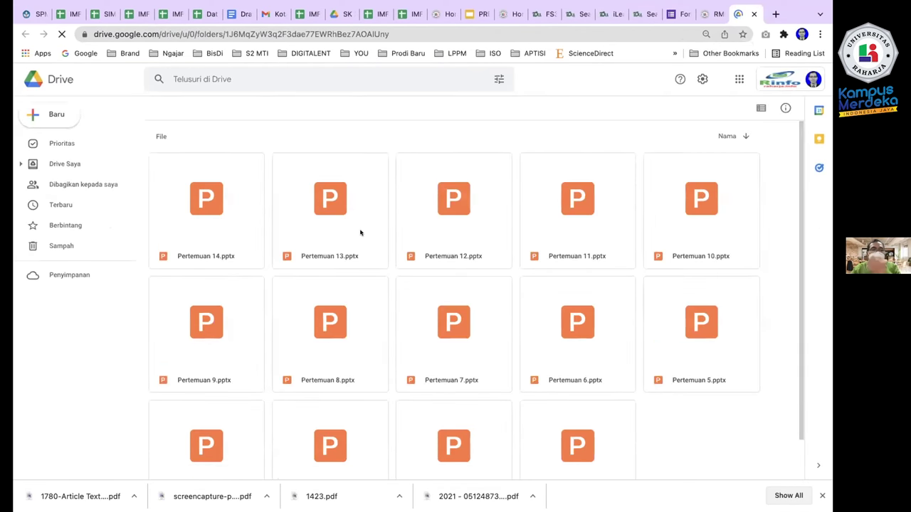
Scroll down the Drive folder of Pertemuan slide files toward the last row.
scroll(299, 294, "down", 2)
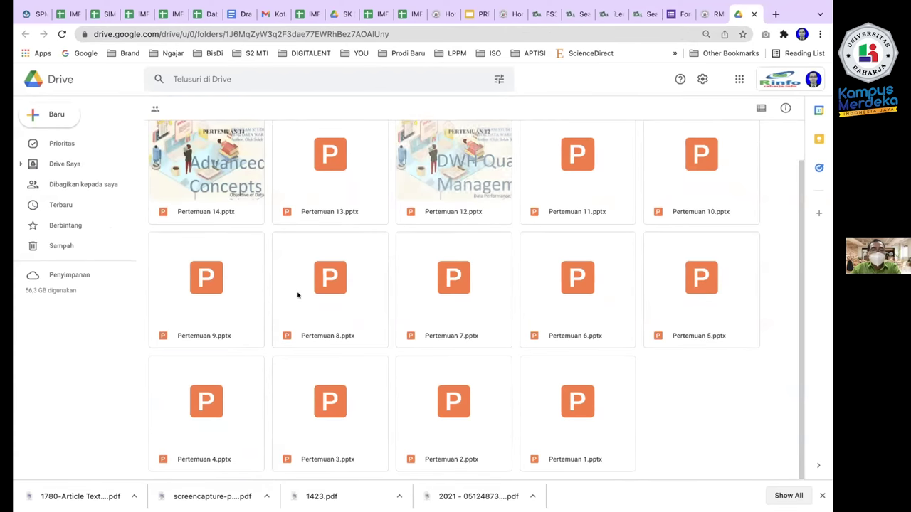
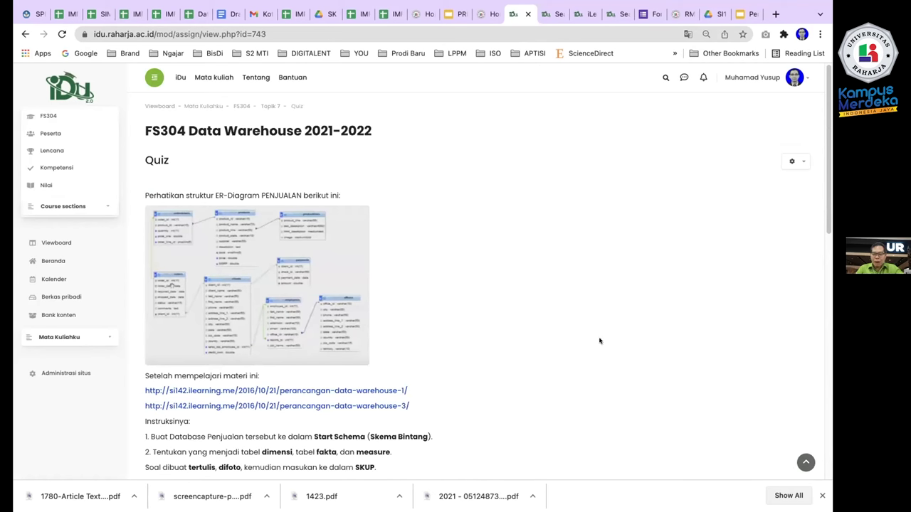
scroll(508, 269, "down", 3)
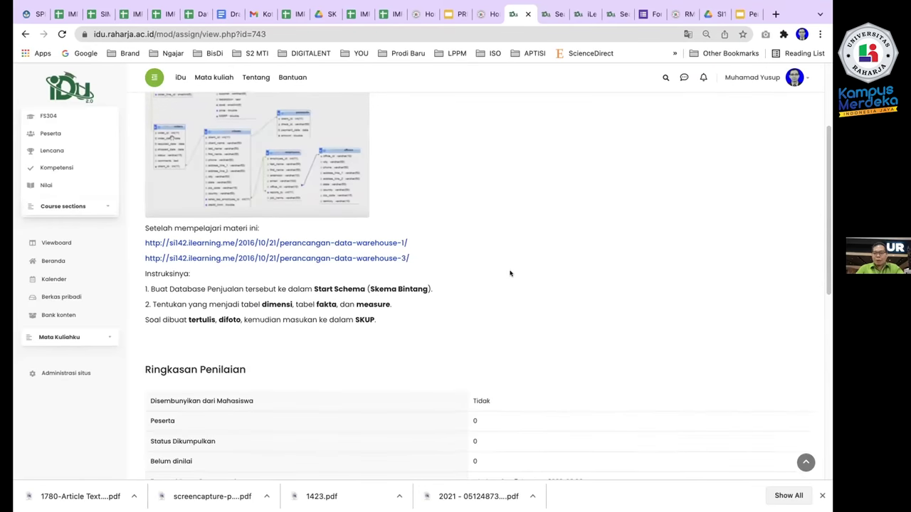
scroll(509, 273, "up", 2)
scroll(510, 273, "down", 5)
scroll(509, 273, "up", 5)
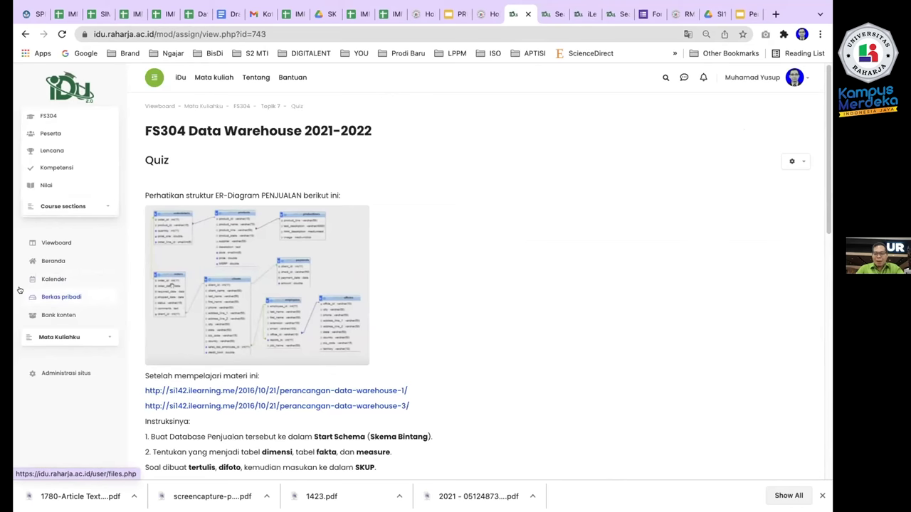
scroll(553, 160, "down", 2)
scroll(554, 160, "down", 1)
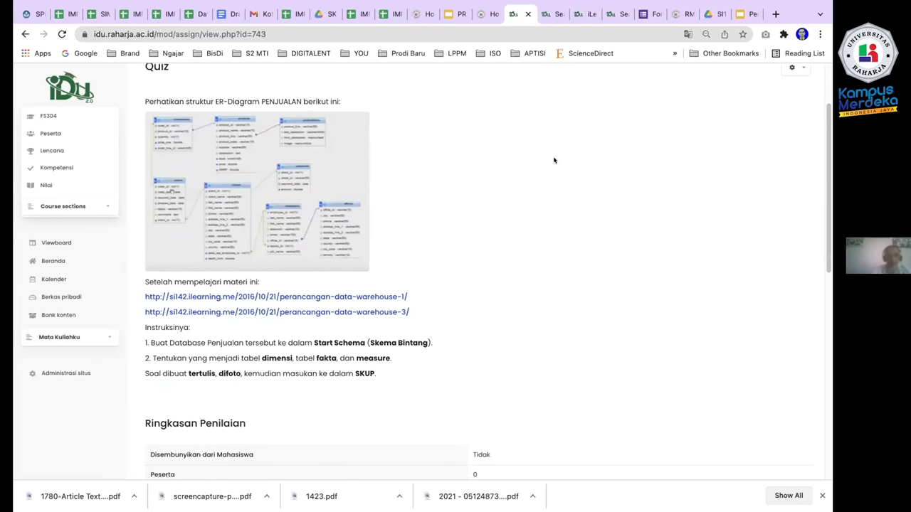
scroll(554, 160, "up", 3)
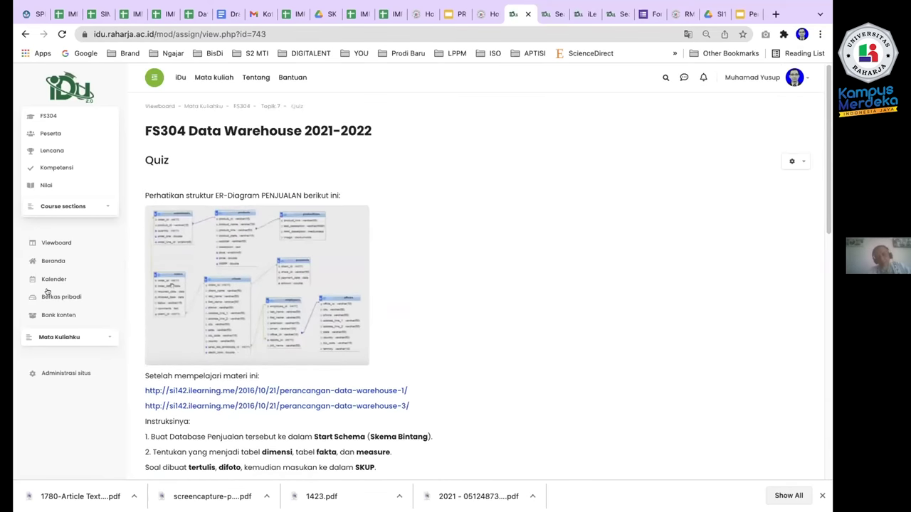
Leave the quiz for the Viewboard dashboard and scroll through it.
left_click(55, 243)
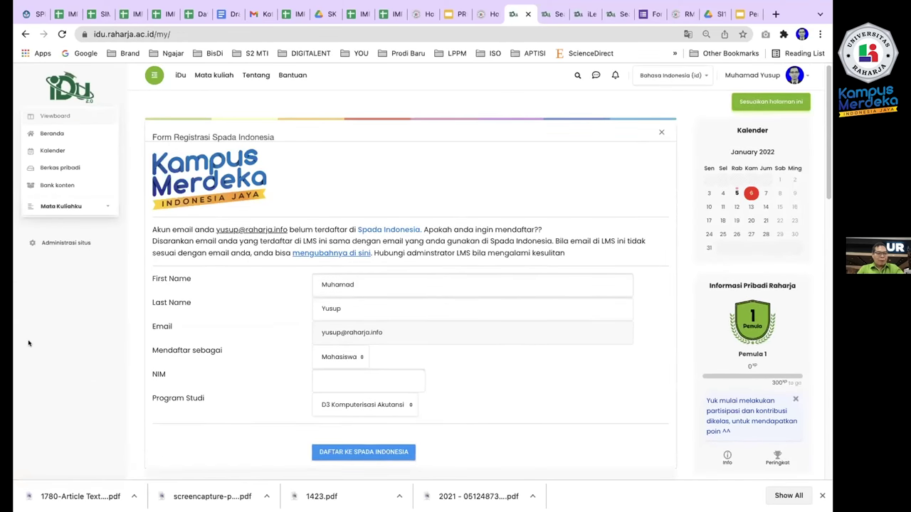
scroll(288, 230, "down", 2)
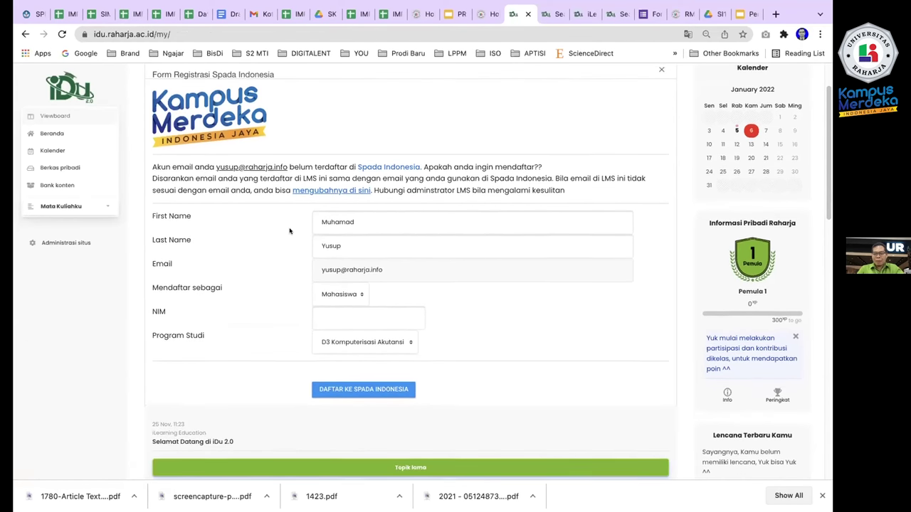
scroll(289, 230, "down", 4)
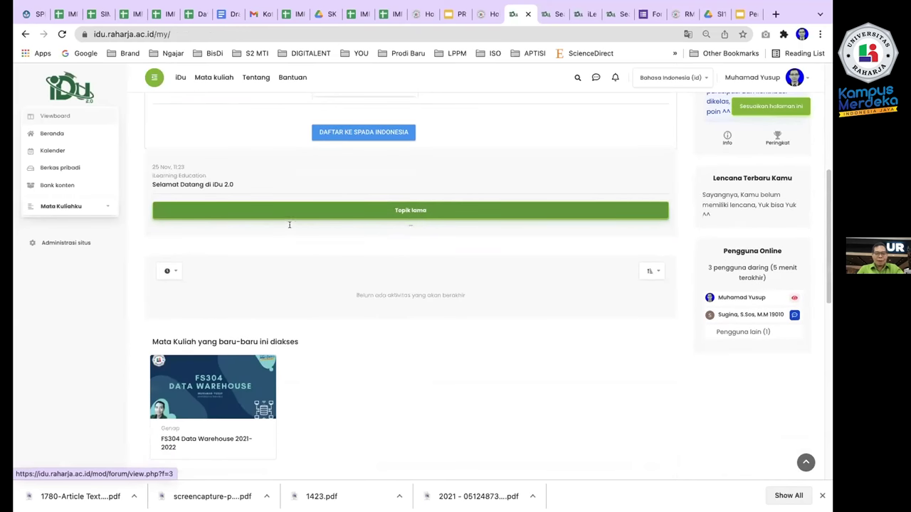
left_click(830, 80)
Open and close the account menu, view the January 2022 calendar, then go to Beranda.
left_click(805, 75)
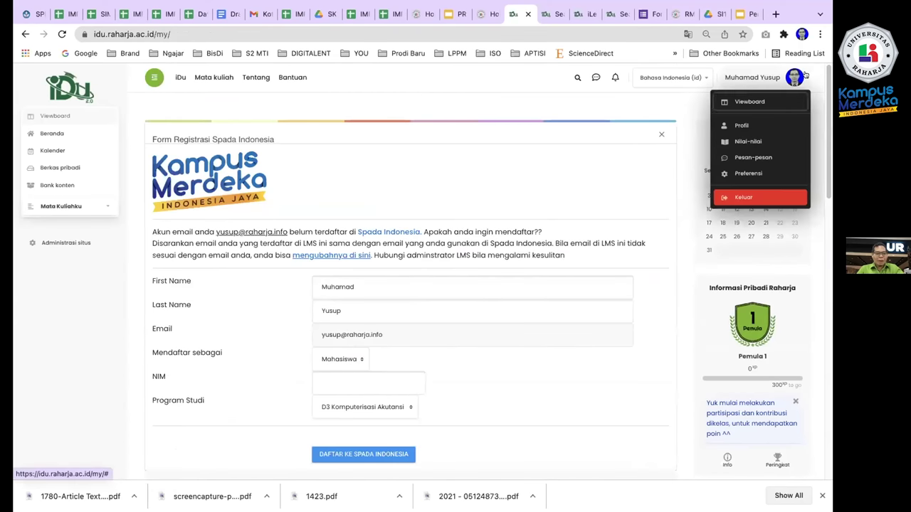
left_click(502, 150)
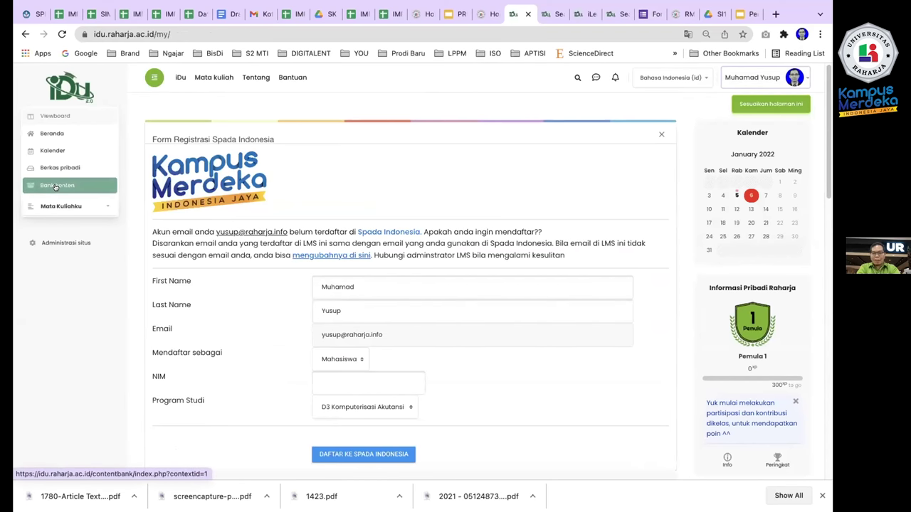
left_click(51, 147)
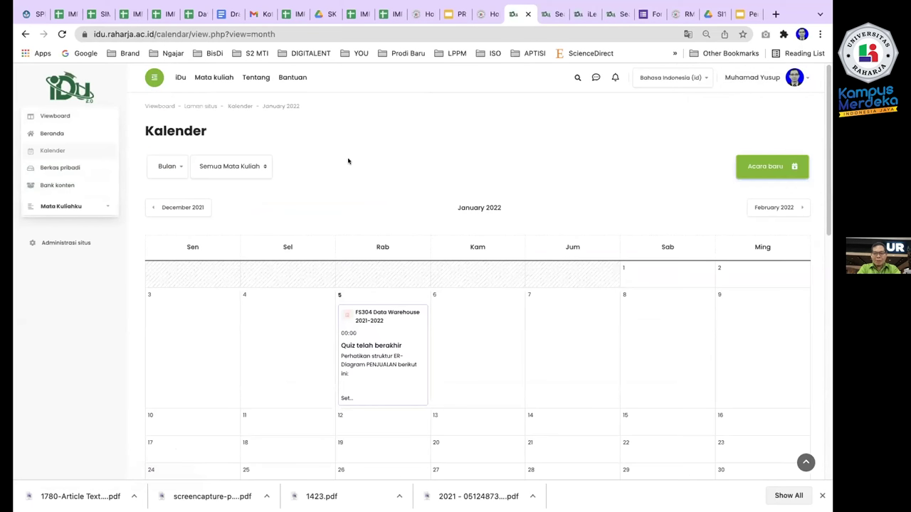
left_click(53, 133)
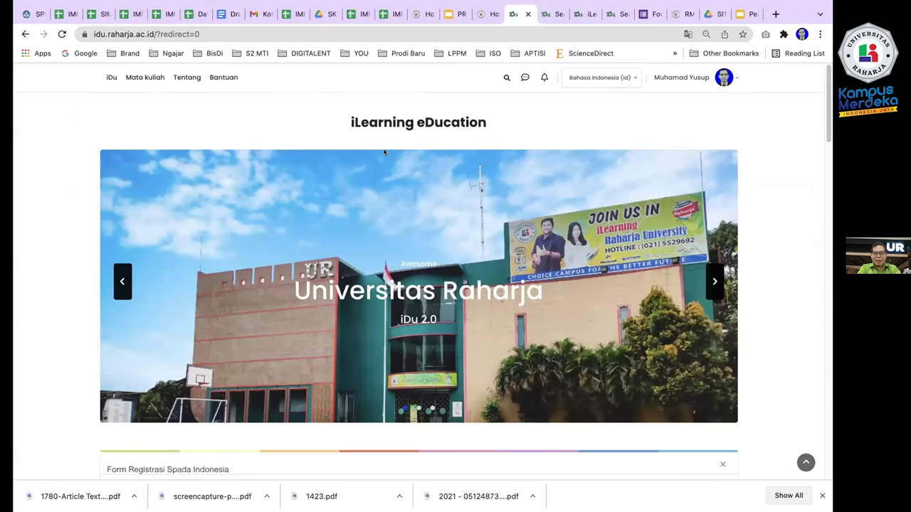
Browse Mata Kuliah yang tersedia and open Akses Kelas on Character Building: Bahasa Indonesia (UR201).
scroll(416, 258, "down", 5)
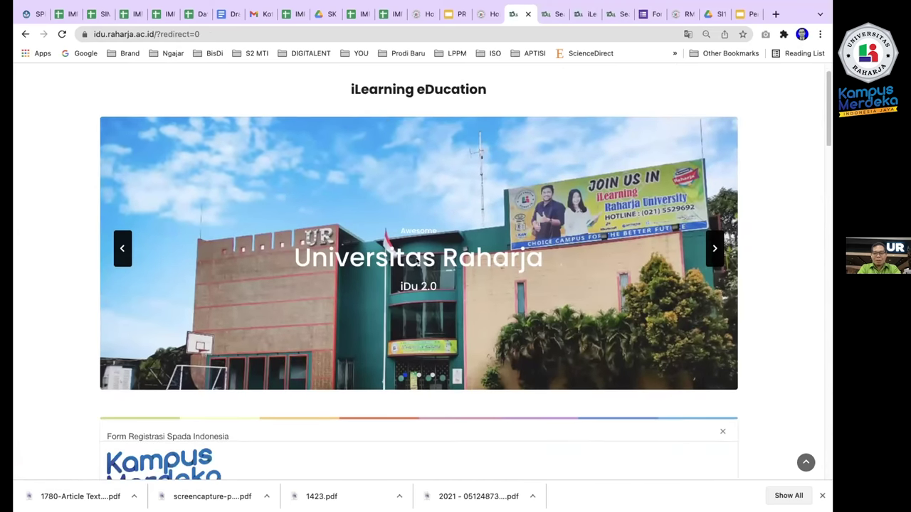
scroll(416, 260, "down", 4)
scroll(416, 261, "down", 2)
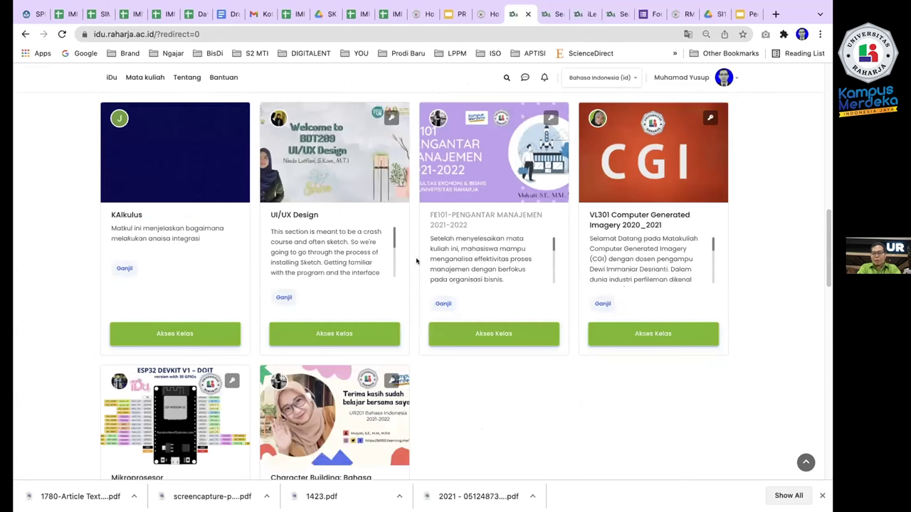
scroll(416, 261, "down", 1)
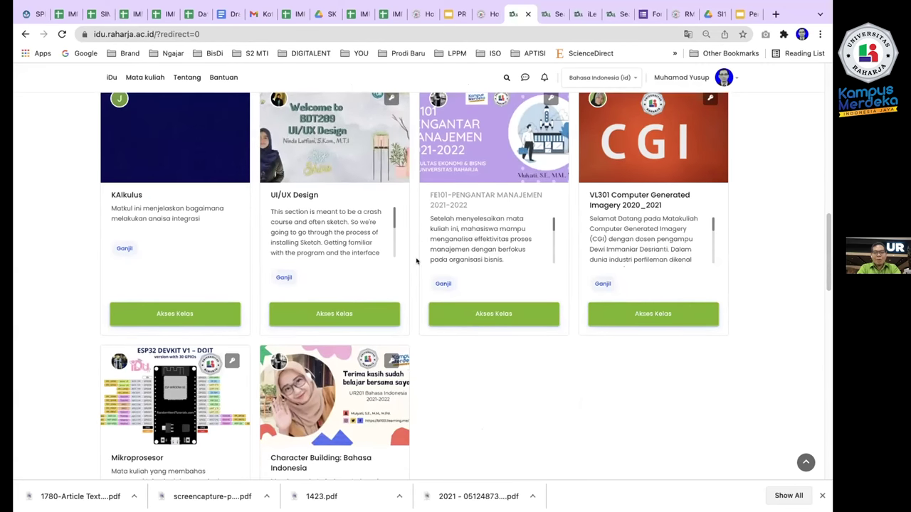
scroll(416, 260, "up", 1)
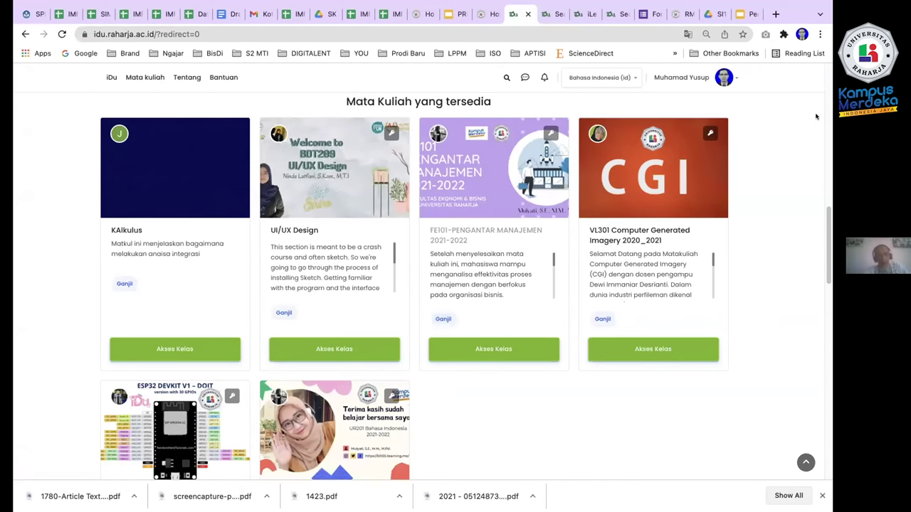
scroll(797, 104, "up", 10)
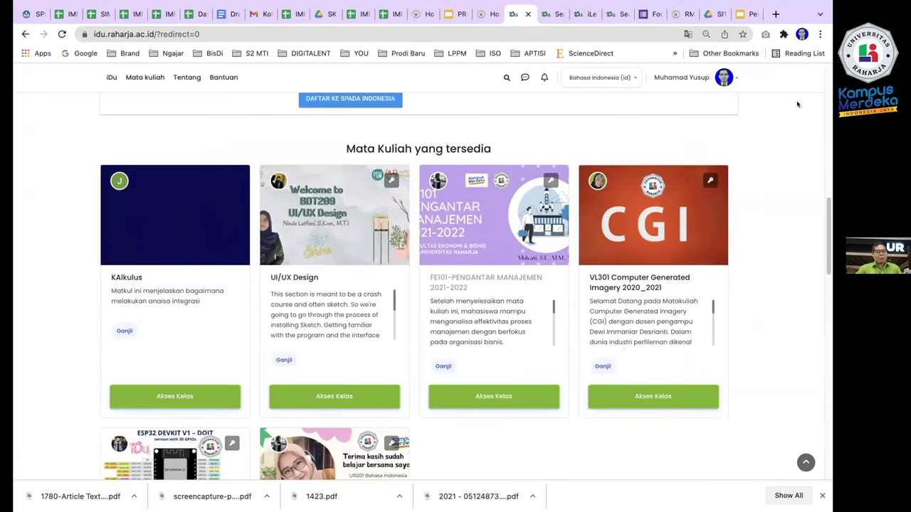
scroll(797, 104, "up", 2)
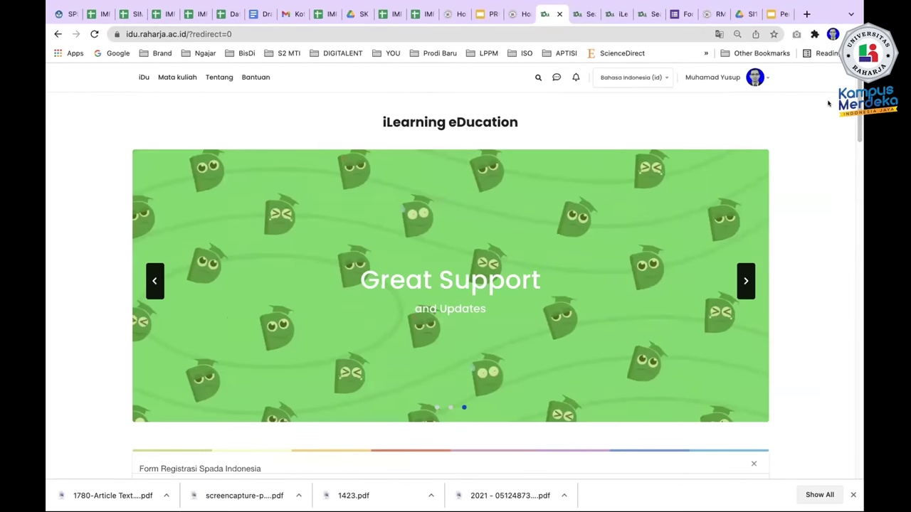
scroll(827, 104, "down", 12)
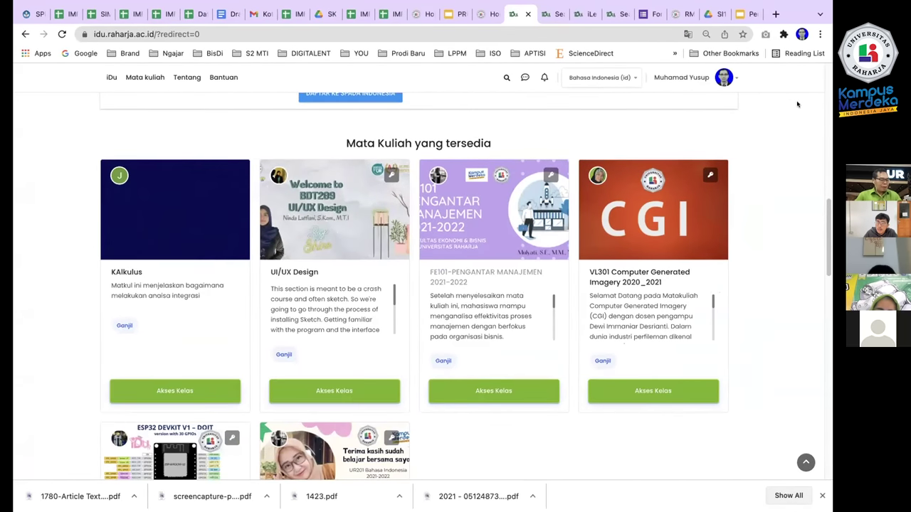
scroll(827, 104, "down", 2)
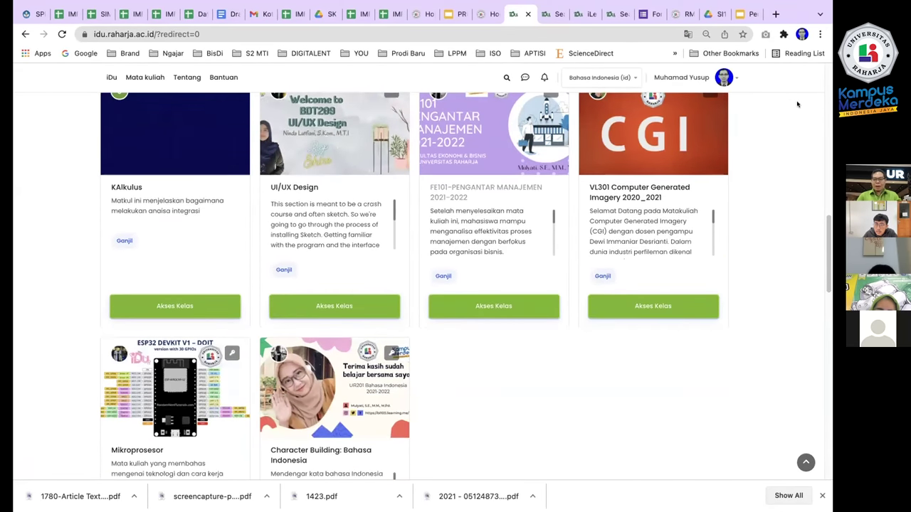
scroll(797, 104, "up", 1)
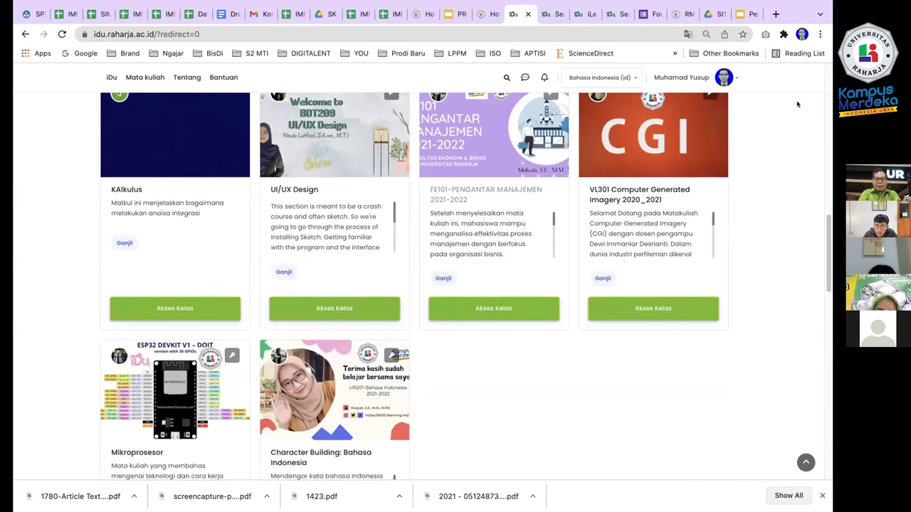
scroll(797, 105, "up", 1)
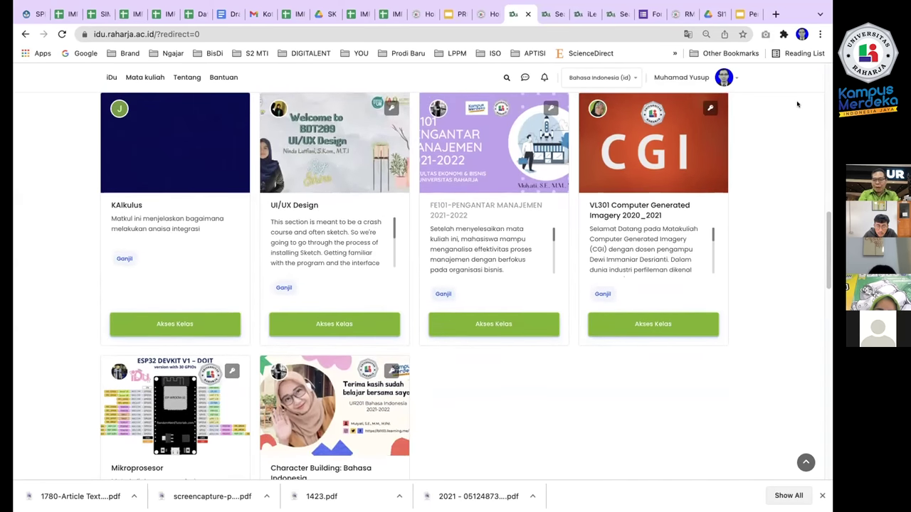
scroll(797, 105, "down", 5)
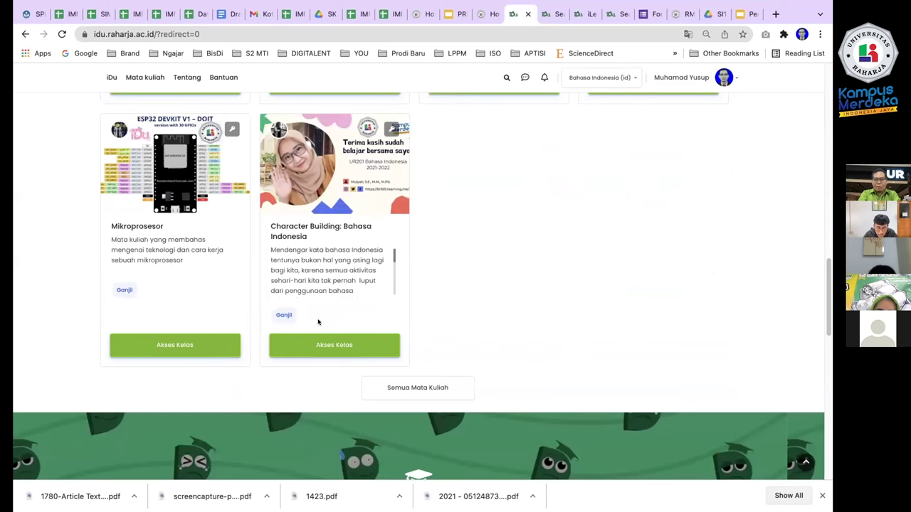
left_click(321, 344)
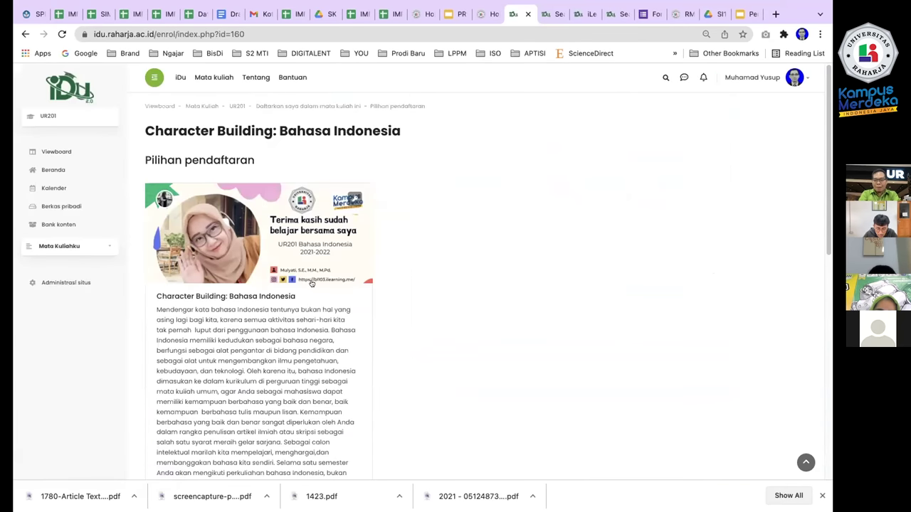
Scroll the enrolment page and click into the enrolment key field, dismissing password suggestions.
scroll(308, 263, "down", 5)
scroll(307, 263, "down", 2)
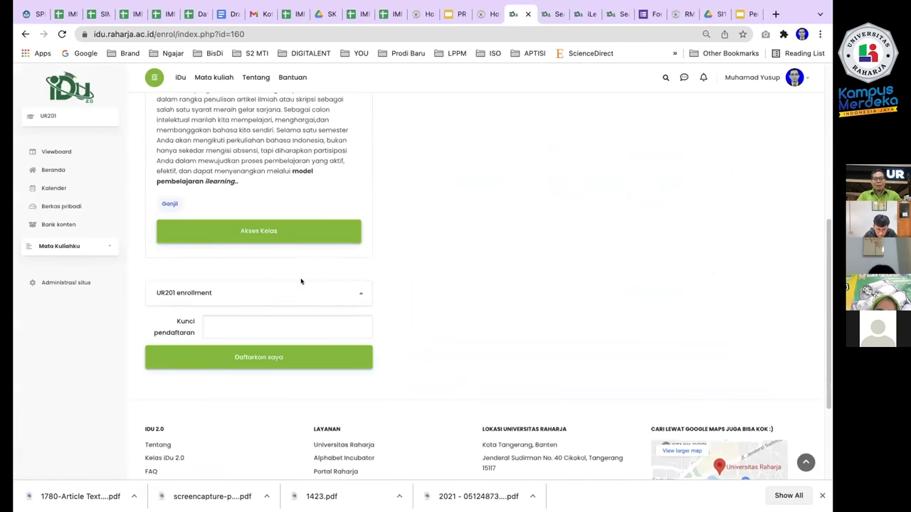
left_click(277, 326)
left_click(408, 309)
Return to the iDu home page and scroll up to the Kampus Merdeka Spada registration form.
scroll(142, 206, "up", 5)
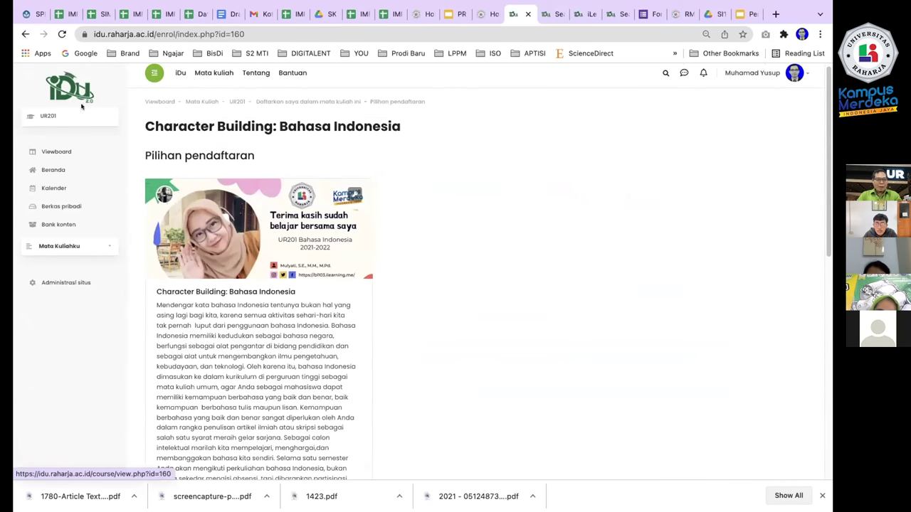
left_click(26, 33)
scroll(574, 242, "down", 6)
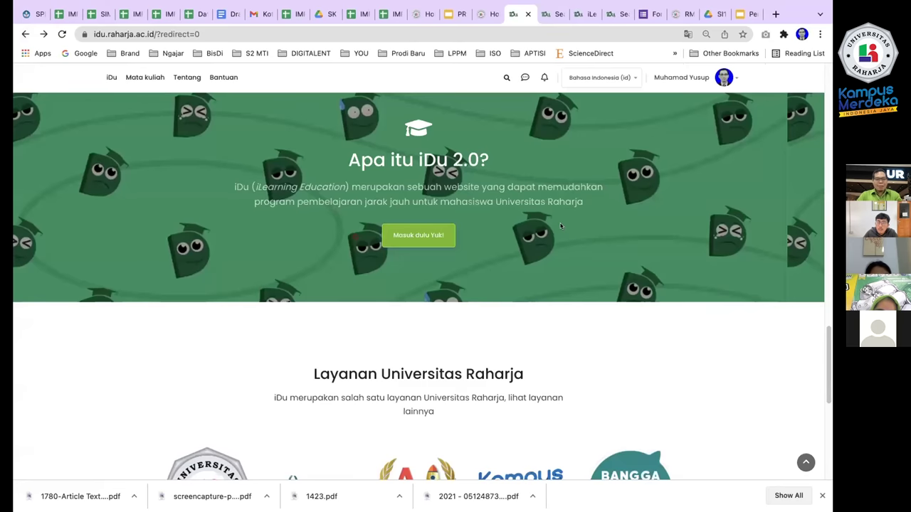
scroll(557, 228, "down", 2)
scroll(557, 228, "up", 4)
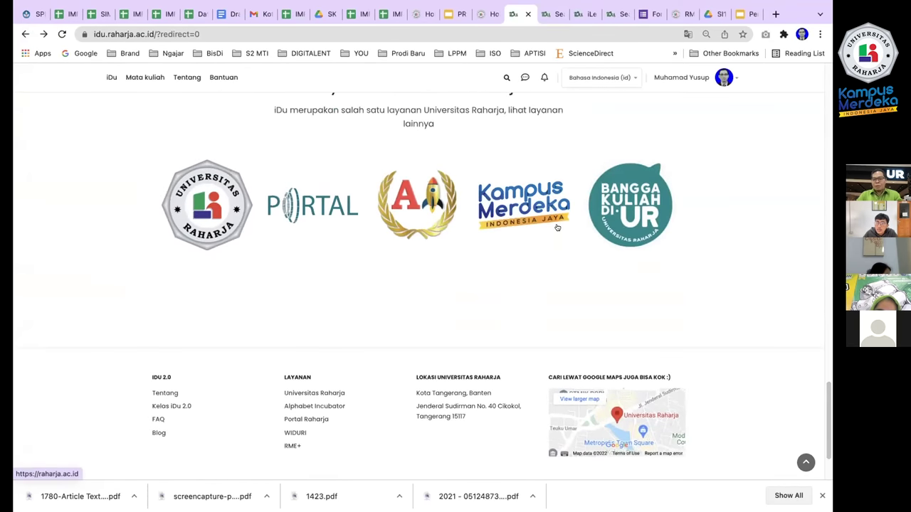
scroll(556, 227, "up", 3)
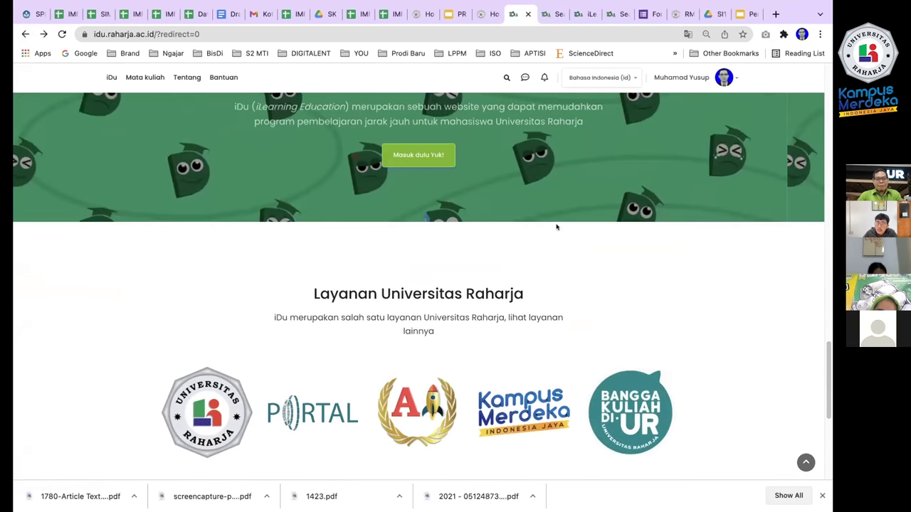
scroll(556, 227, "up", 1)
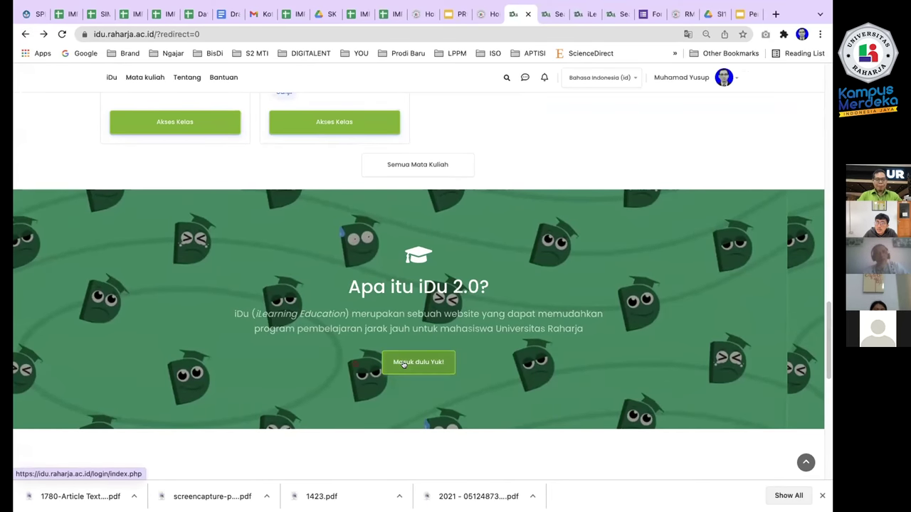
scroll(403, 364, "up", 6)
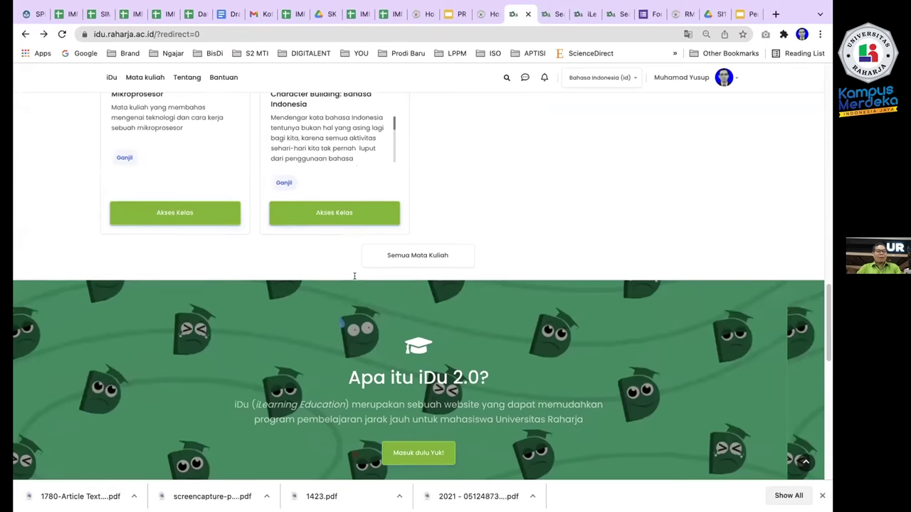
scroll(353, 276, "up", 4)
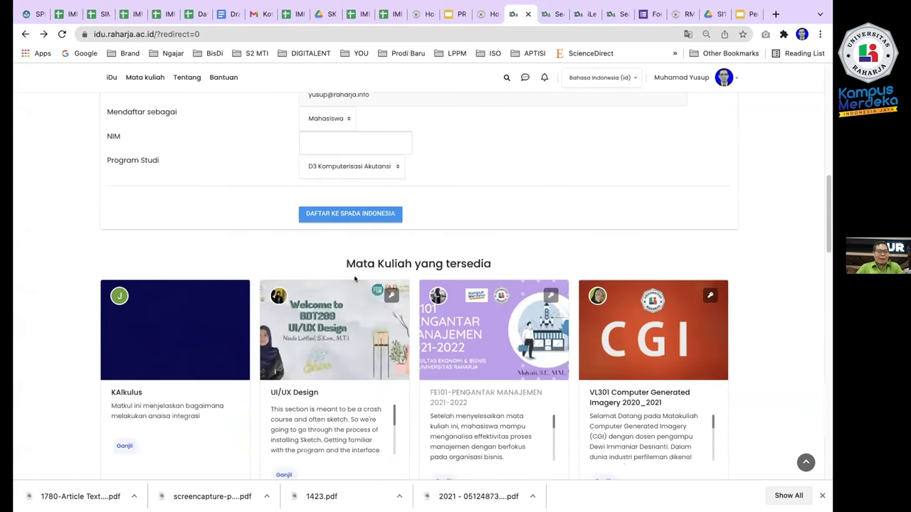
scroll(354, 279, "up", 3)
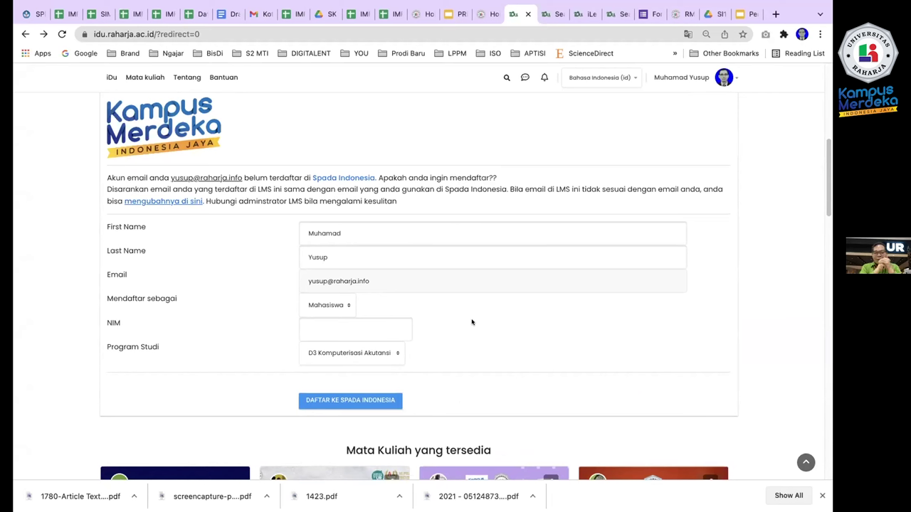
Register for Spada Indonesia as Dosen in S1 Teknik Informatika, entering the lecturer's NIDN.
left_click(341, 304)
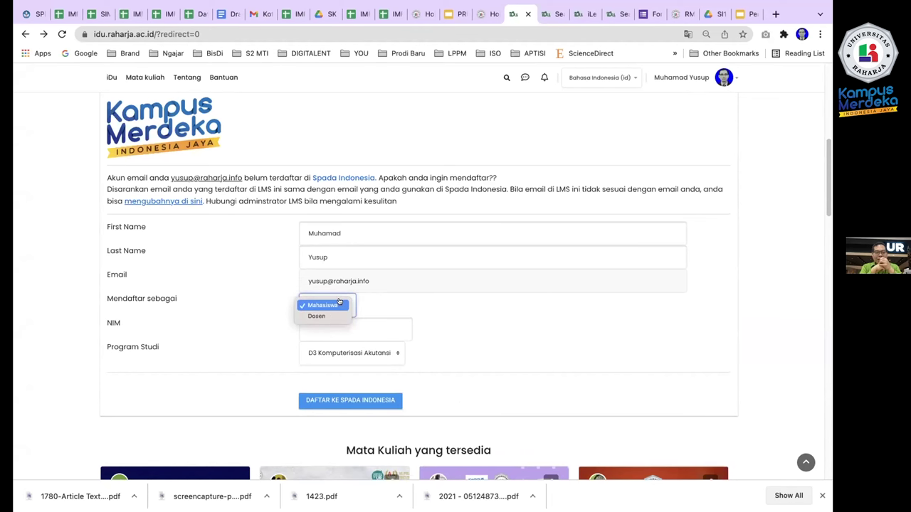
left_click(330, 316)
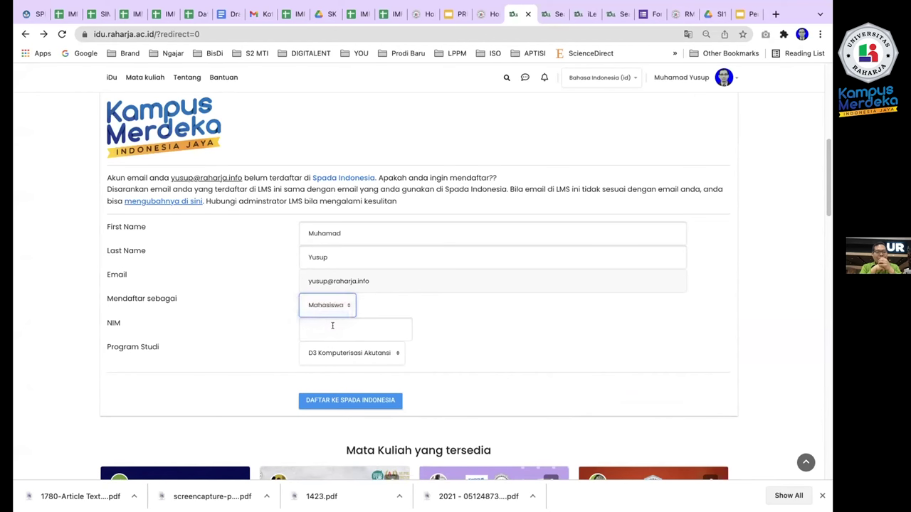
left_click(332, 327)
left_click(339, 348)
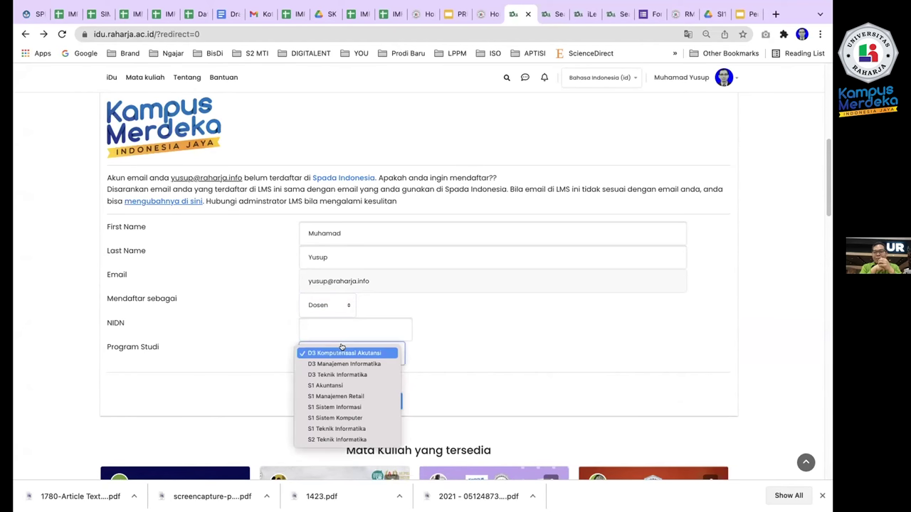
left_click(351, 429)
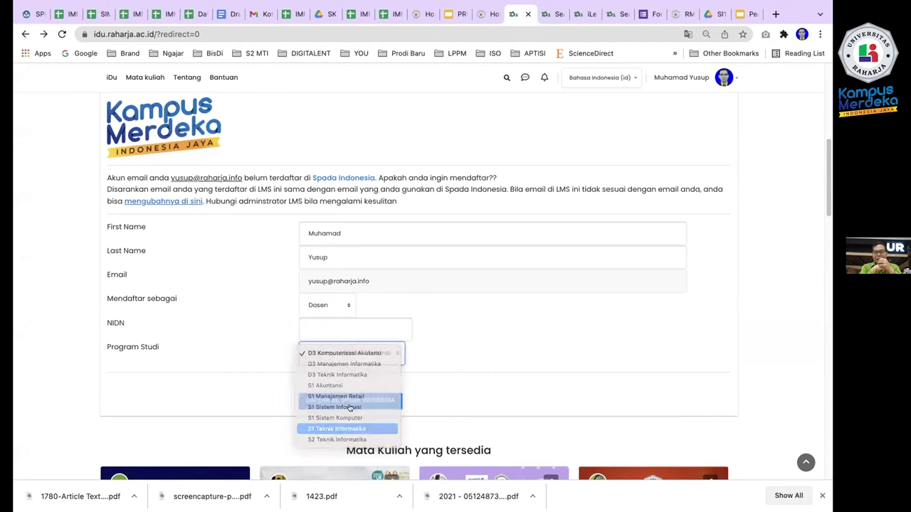
left_click(335, 324)
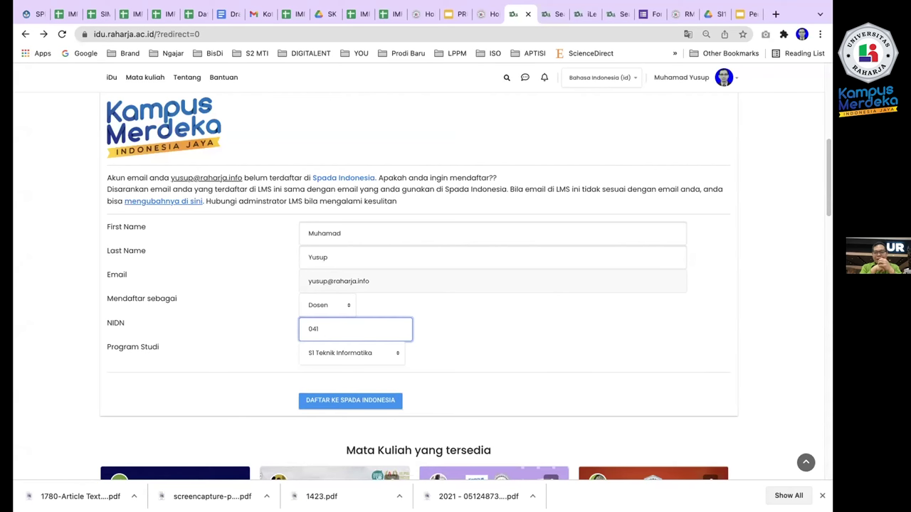
scroll(562, 363, "down", 1)
left_click(376, 385)
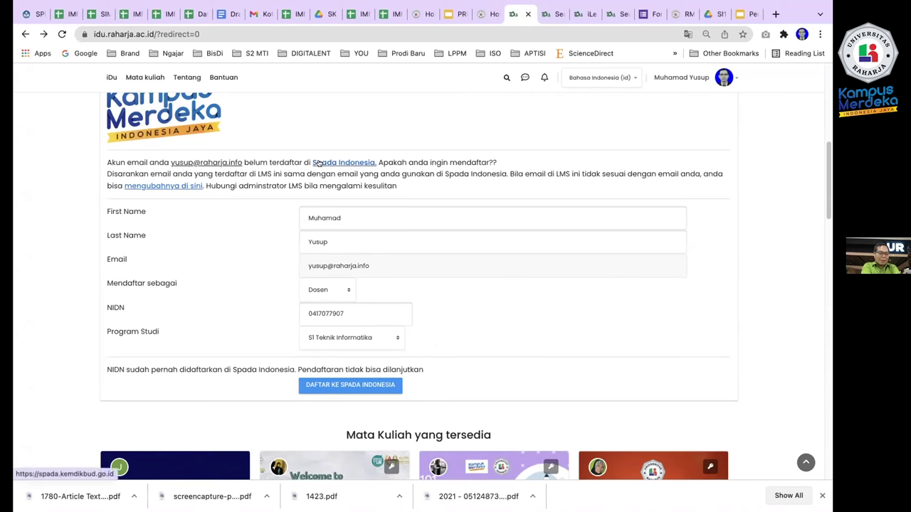
Open the Spada Indonesia link in a new tab, then view the 'cara membuat kelas' support results.
right_click(351, 158)
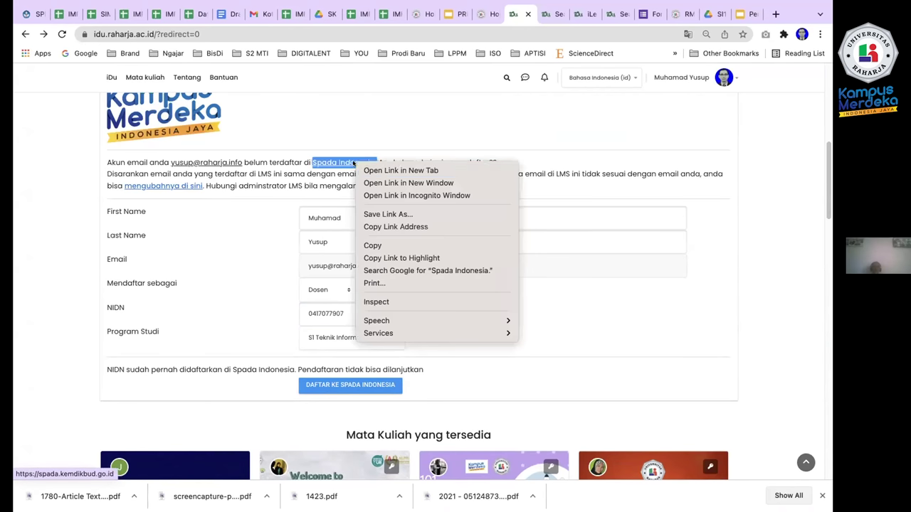
left_click(399, 169)
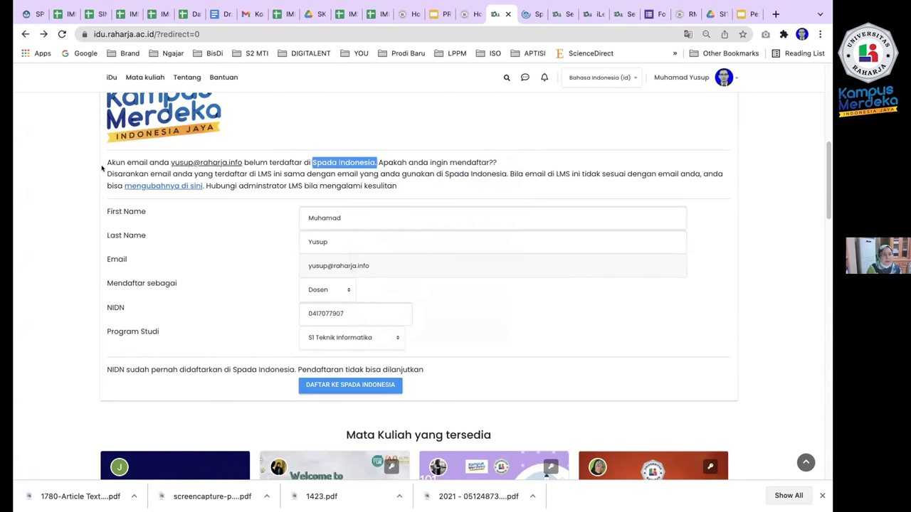
scroll(242, 245, "up", 1)
scroll(242, 245, "up", 5)
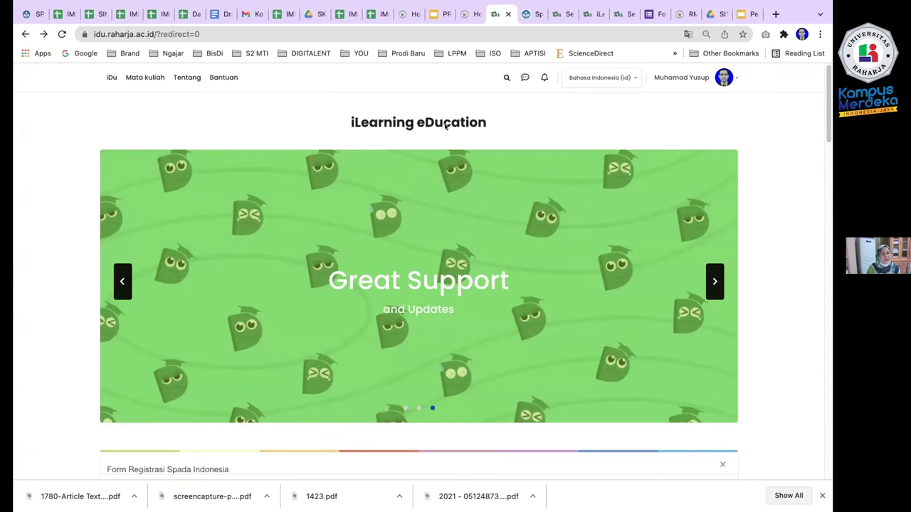
mouse_move(593, 4)
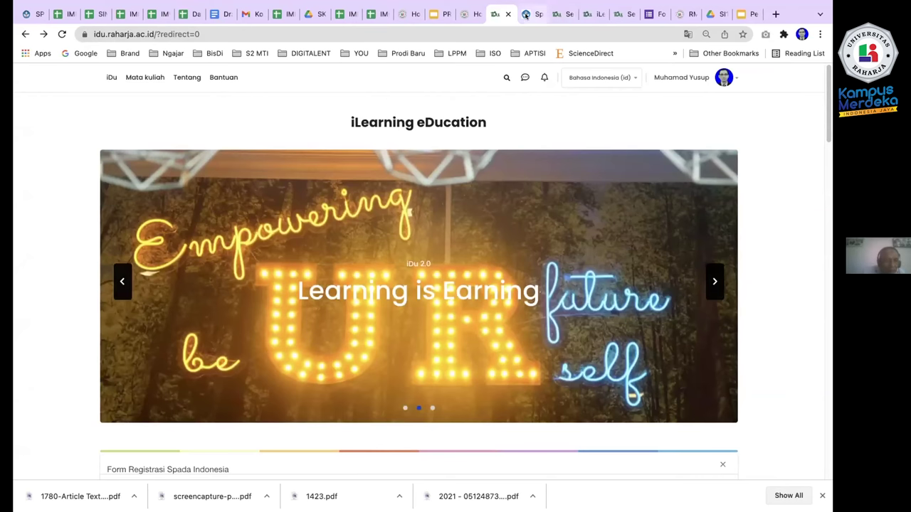
left_click(566, 14)
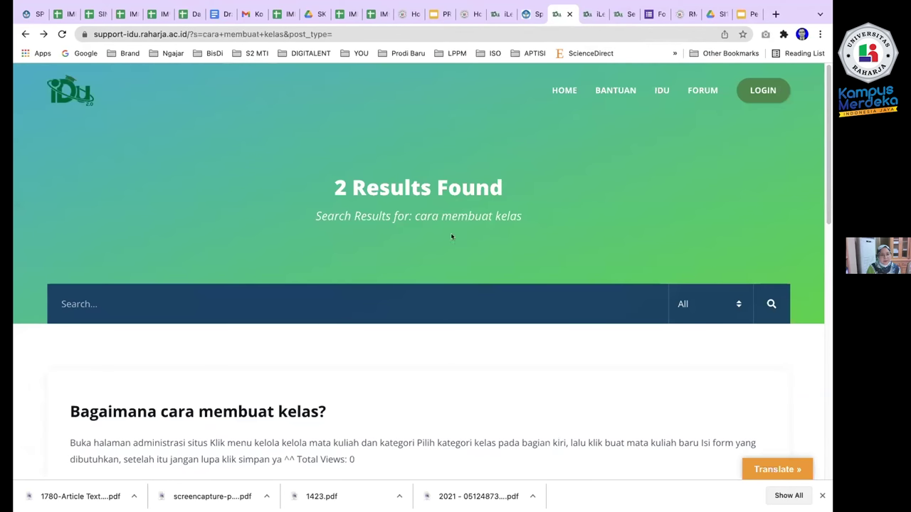
Review the two 'cara membuat kelas' results, then type and clear a search query.
left_click(246, 307)
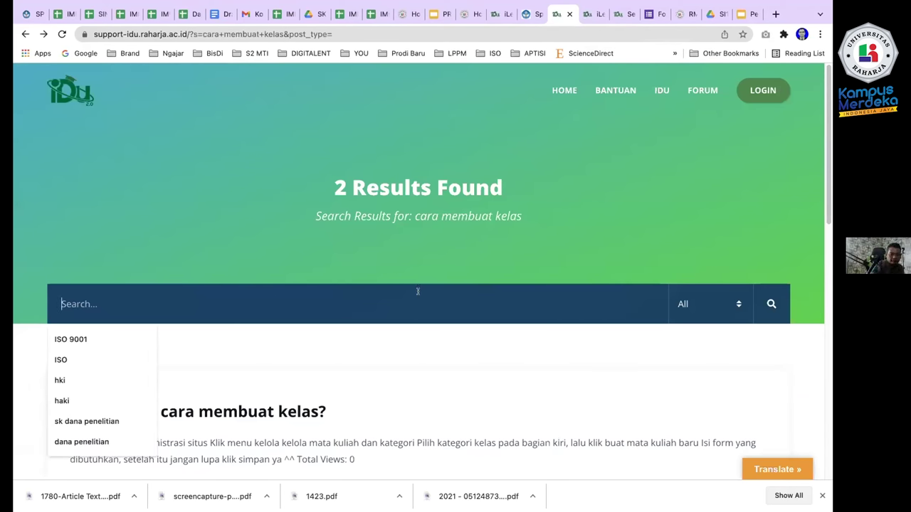
scroll(518, 314, "down", 3)
scroll(518, 316, "up", 2)
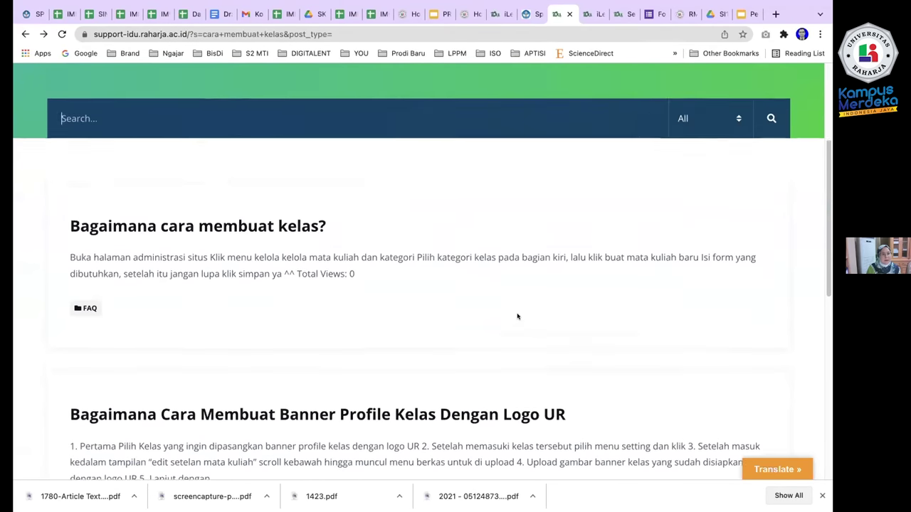
mouse_move(650, 3)
left_click(335, 243)
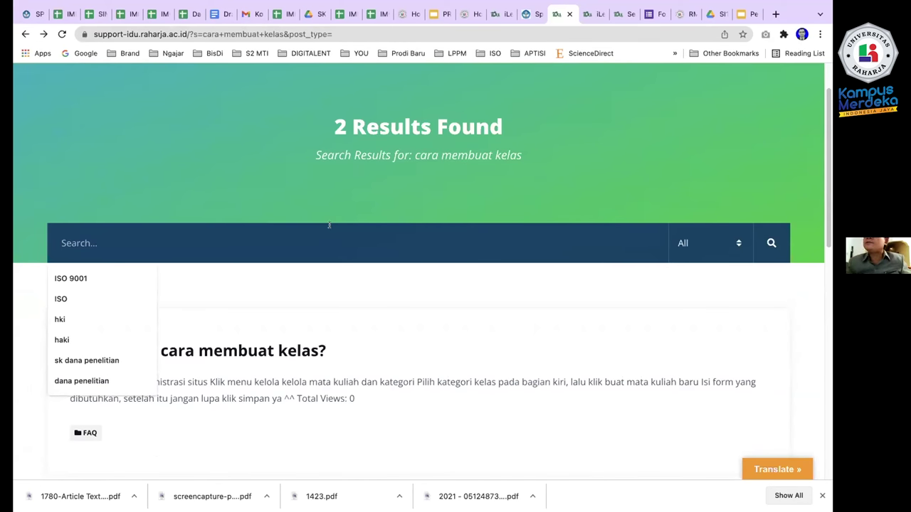
type("kelsa")
key("BackSpace")
key("BackSpace")
type("a")
key("BackSpace")
key("BackSpace")
key("BackSpace")
key("BackSpace")
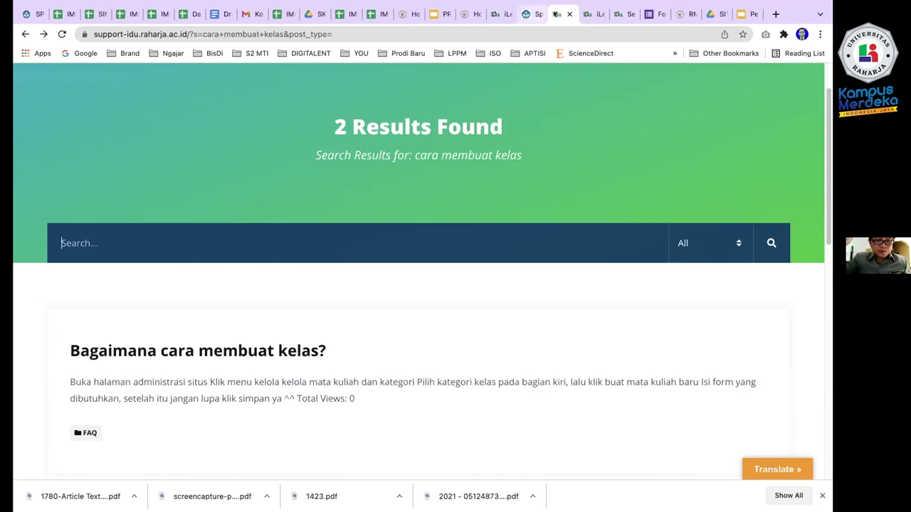
Switch back to the logged-in idu.raharja.ac.id home page tab.
left_click(592, 15)
left_click(624, 14)
left_click(563, 15)
left_click(502, 14)
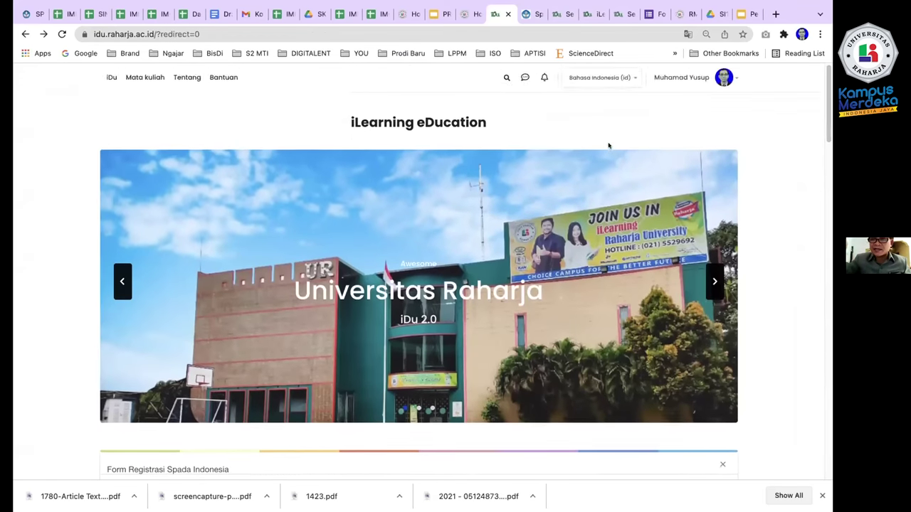
Open FS304 Data Warehouse 2021-2022 from Mata Kuliahku on the iDu dashboard.
scroll(157, 283, "down", 3)
scroll(135, 287, "up", 3)
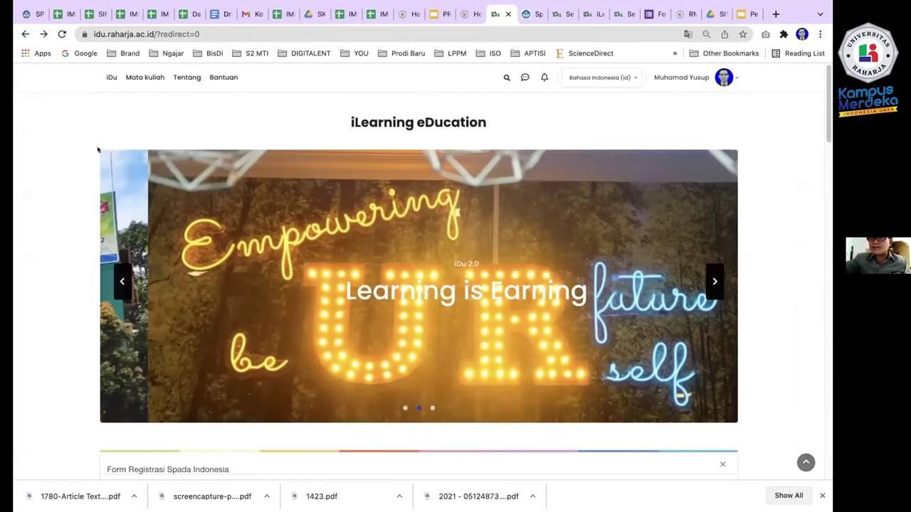
left_click(107, 77)
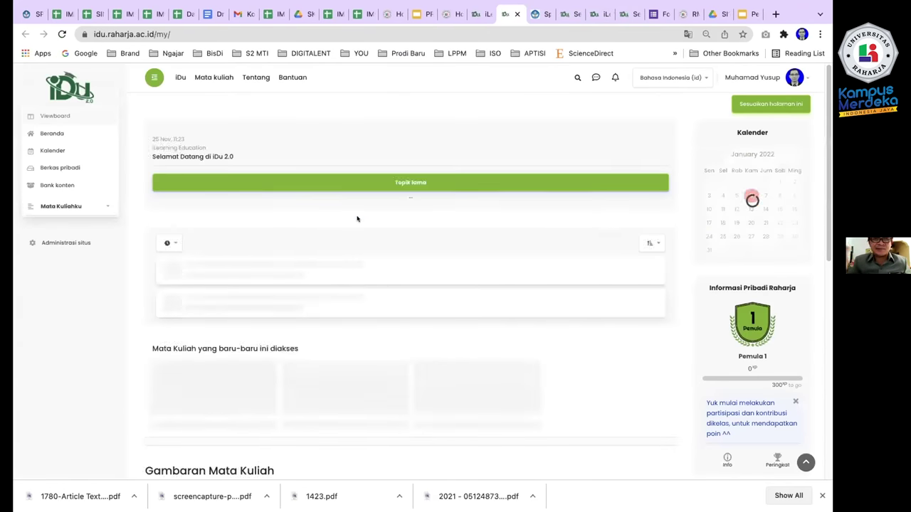
left_click(60, 206)
left_click(50, 223)
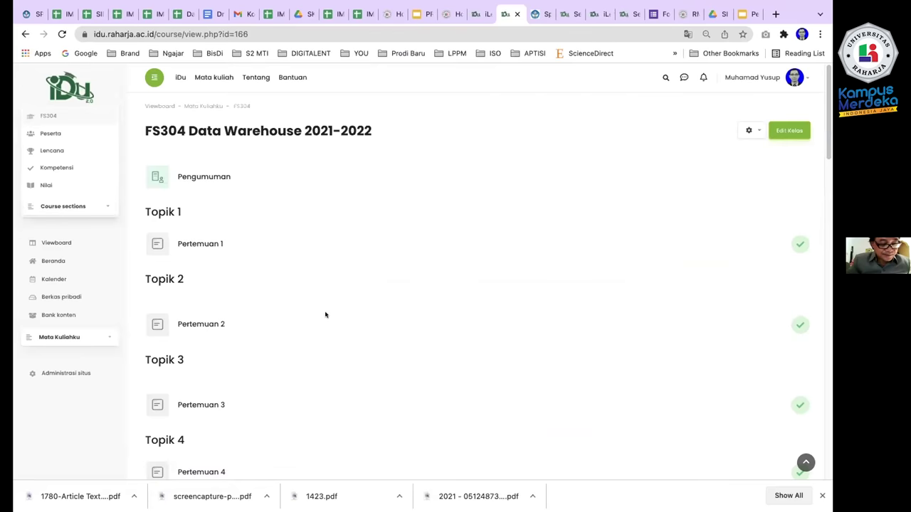
Scroll through the course topics and switch editing mode on.
scroll(325, 315, "down", 15)
scroll(324, 308, "up", 20)
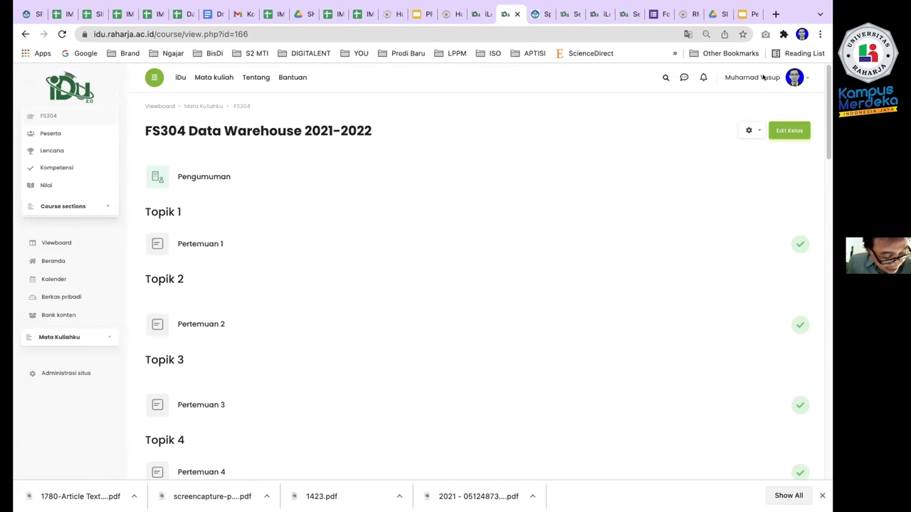
scroll(412, 279, "down", 2)
scroll(407, 274, "up", 3)
scroll(224, 281, "down", 6)
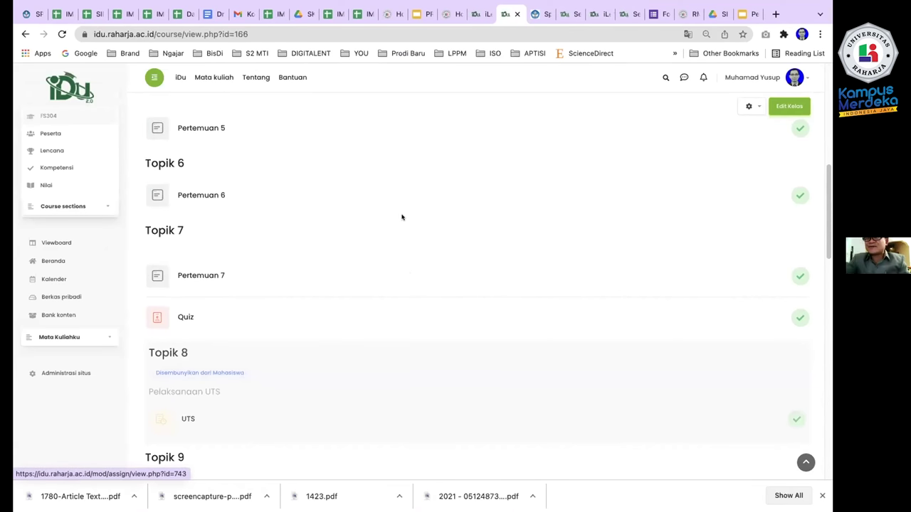
scroll(401, 218, "up", 6)
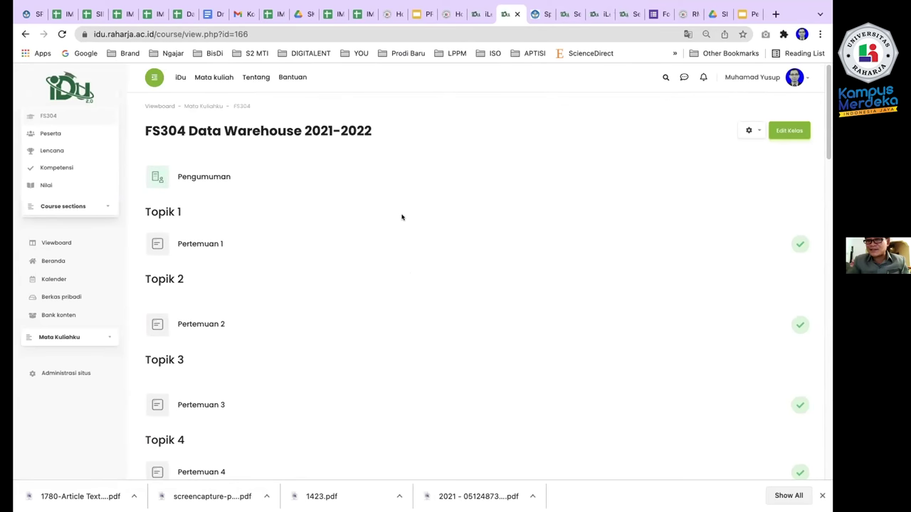
scroll(401, 218, "down", 15)
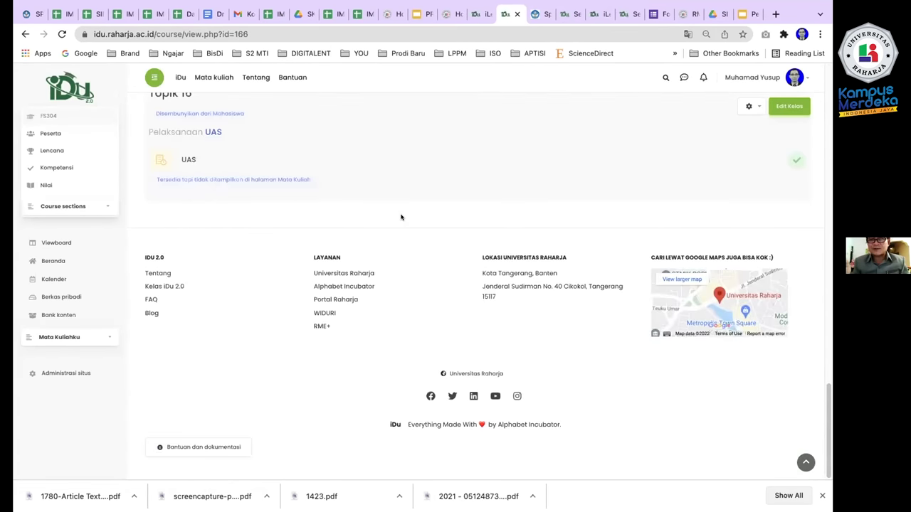
scroll(401, 217, "up", 15)
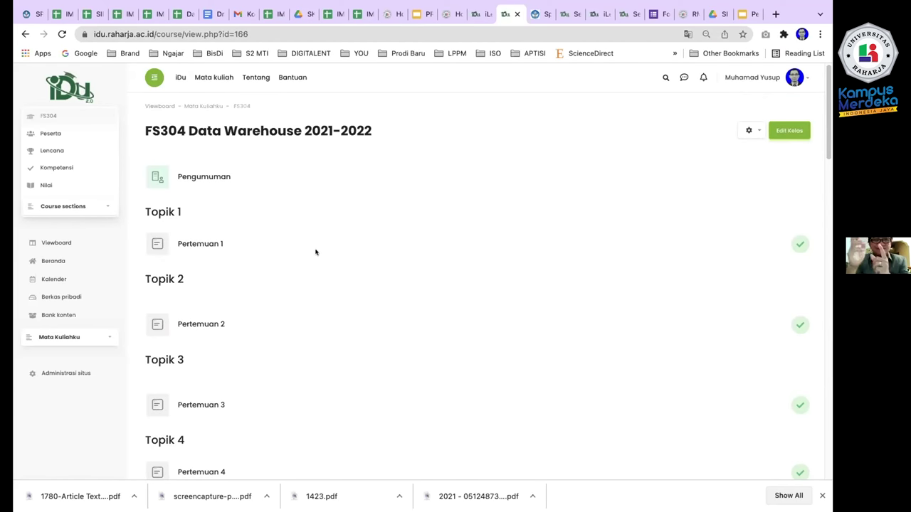
left_click(791, 131)
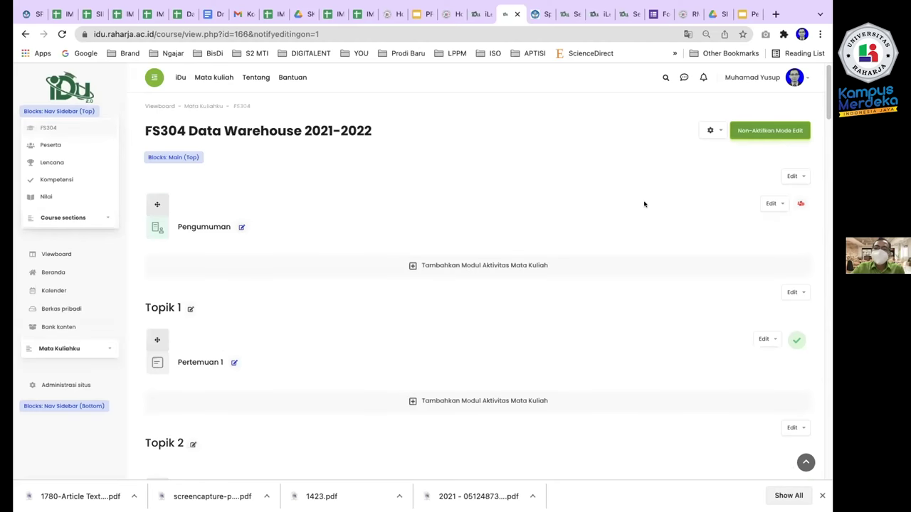
scroll(328, 323, "down", 10)
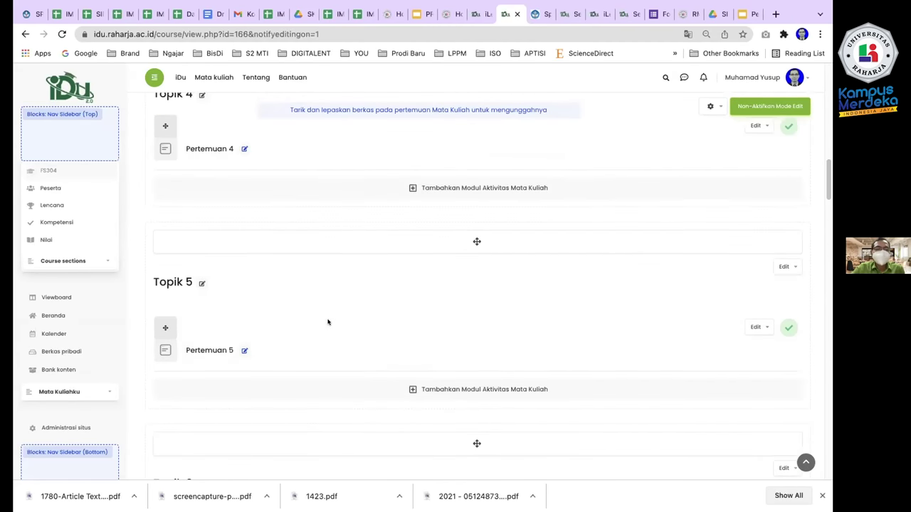
scroll(329, 323, "down", 20)
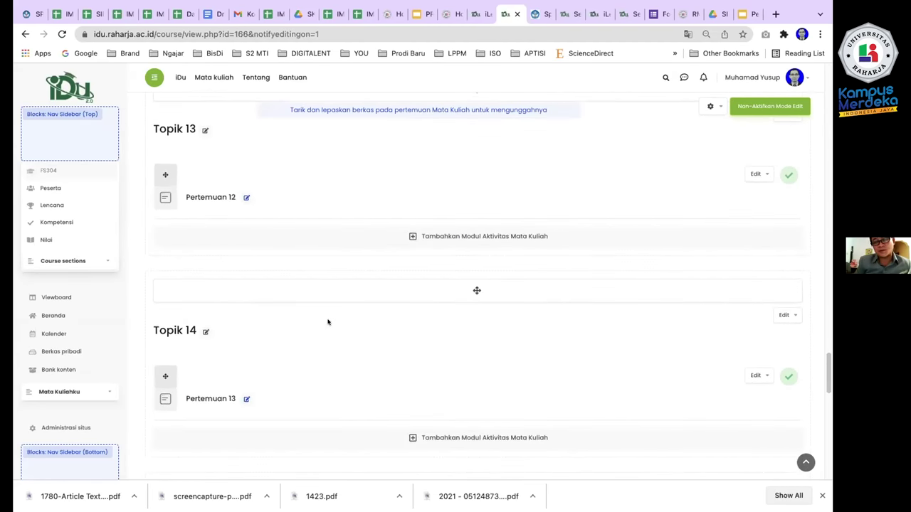
scroll(327, 322, "down", 3)
scroll(327, 323, "up", 4)
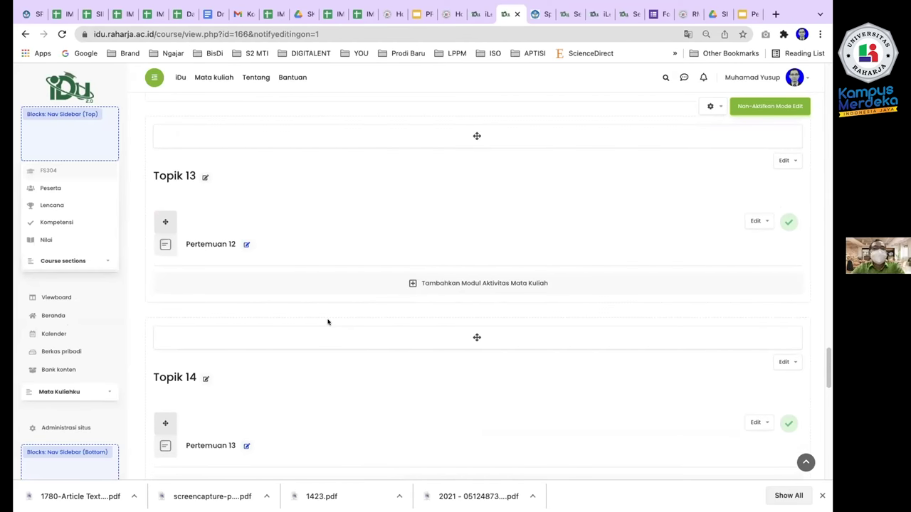
scroll(328, 322, "up", 2)
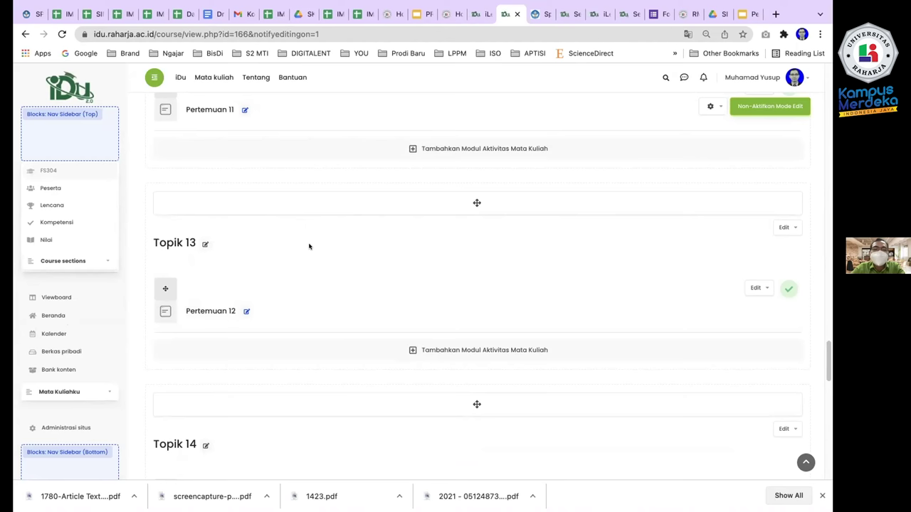
scroll(356, 270, "up", 20)
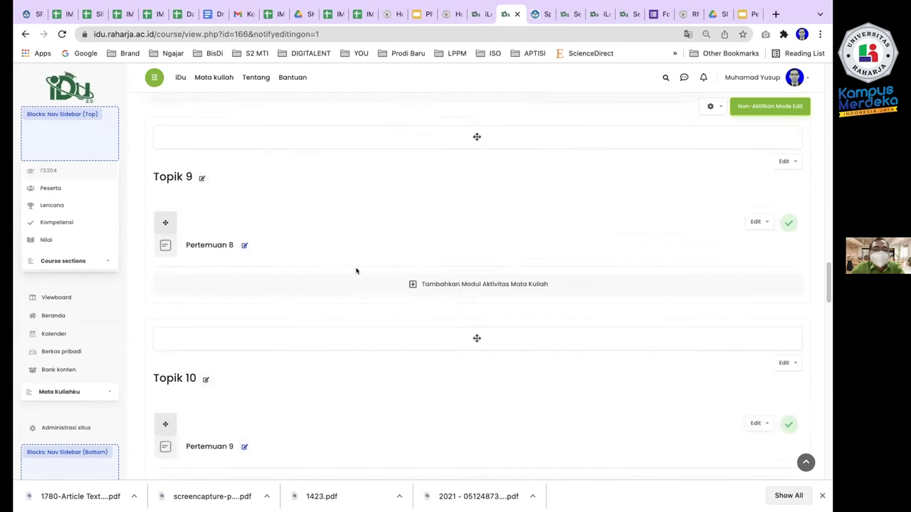
scroll(356, 271, "up", 5)
scroll(356, 271, "down", 15)
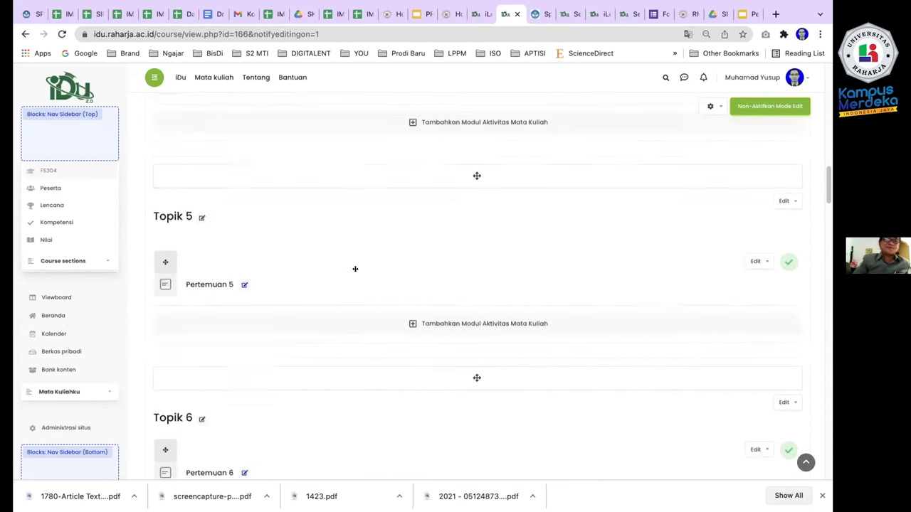
scroll(355, 269, "down", 15)
scroll(355, 269, "up", 15)
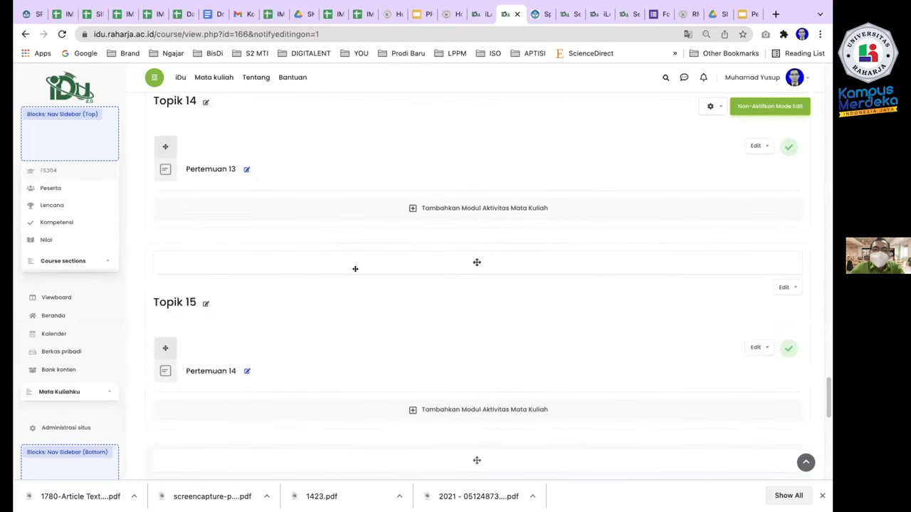
scroll(355, 269, "up", 15)
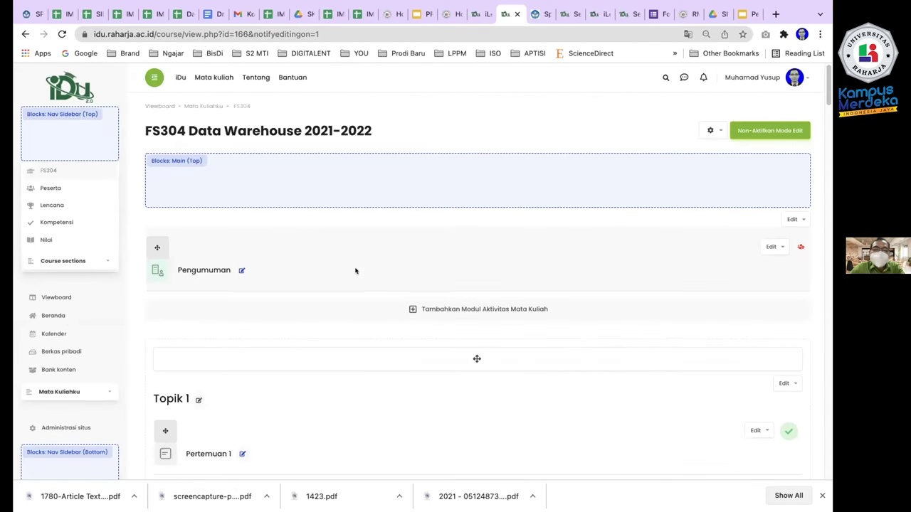
scroll(356, 271, "down", 1)
scroll(356, 271, "down", 1)
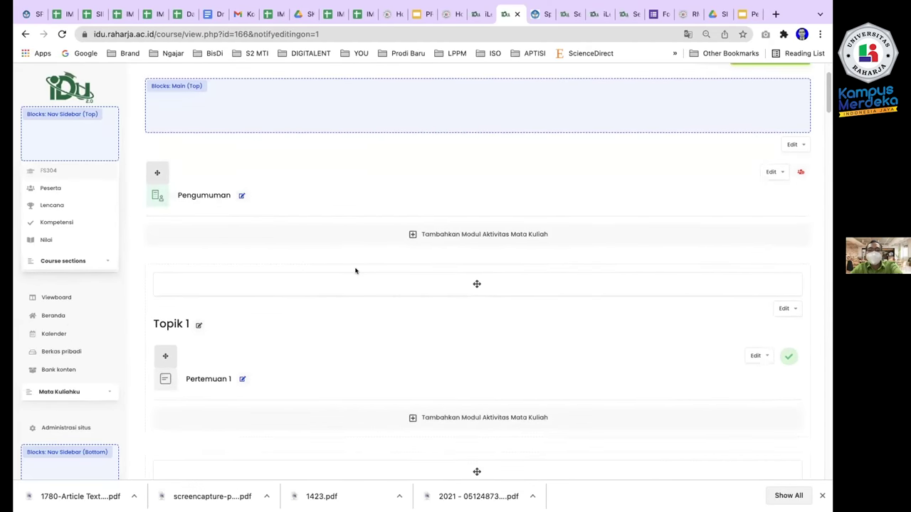
scroll(356, 270, "up", 1)
scroll(355, 270, "down", 8)
scroll(355, 270, "down", 20)
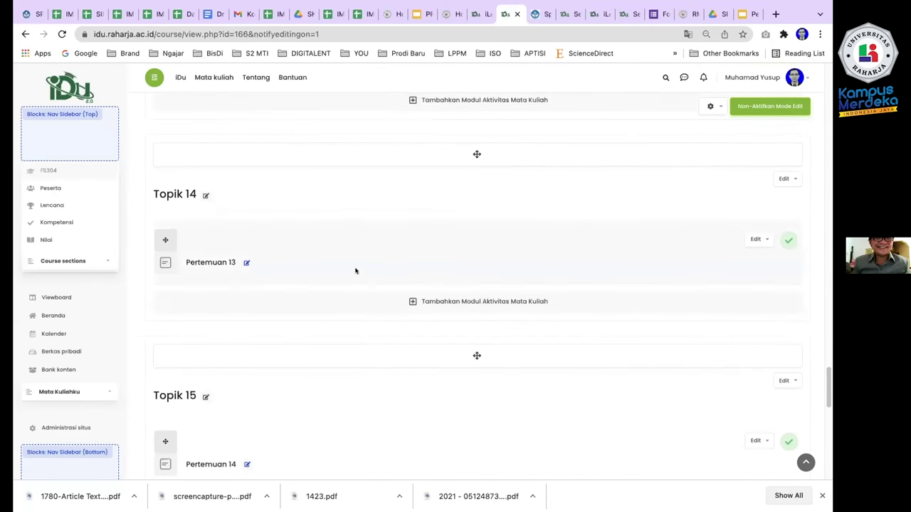
scroll(356, 270, "down", 3)
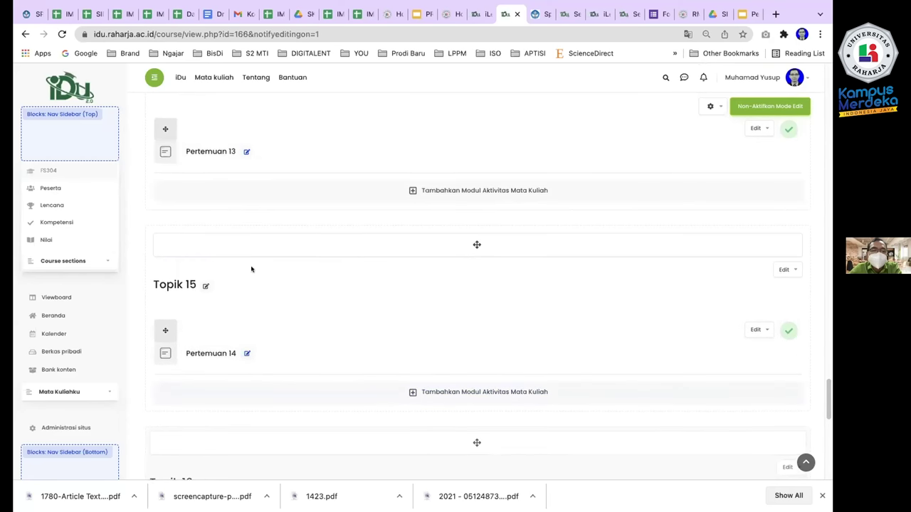
scroll(251, 268, "up", 3)
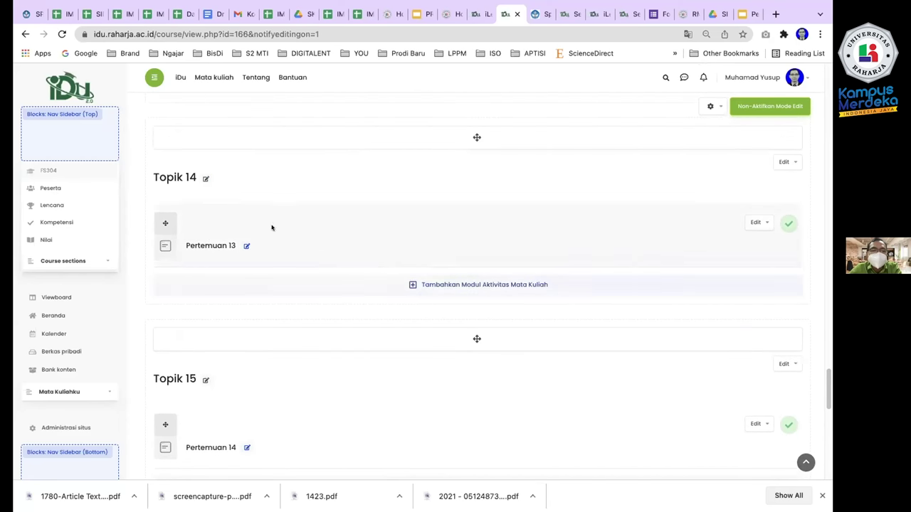
left_click(455, 284)
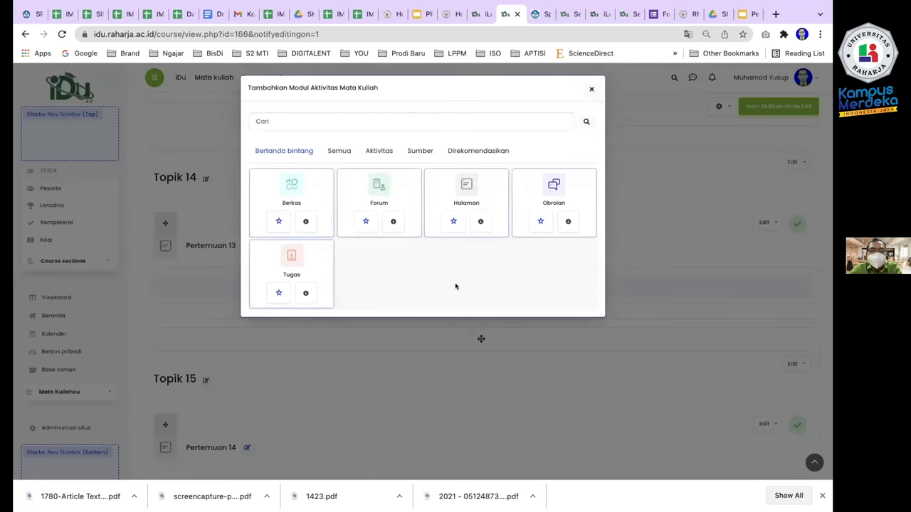
left_click(331, 150)
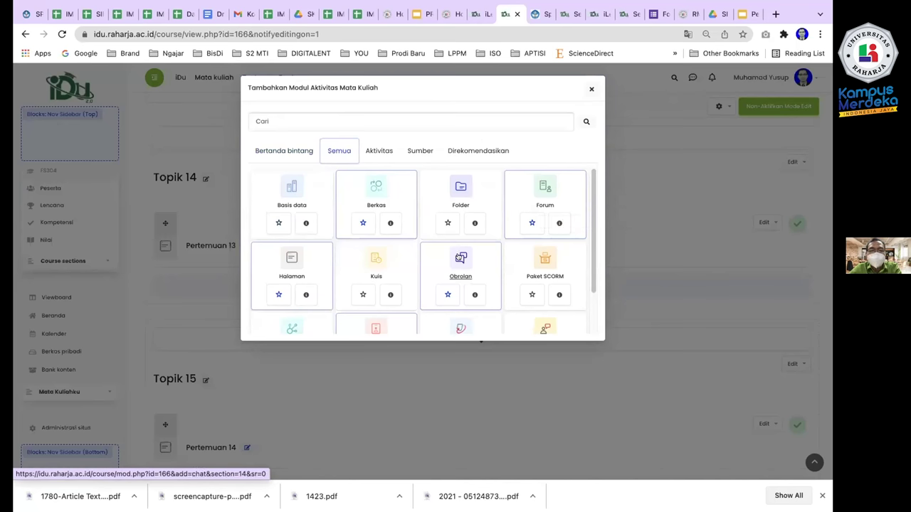
scroll(547, 257, "down", 1)
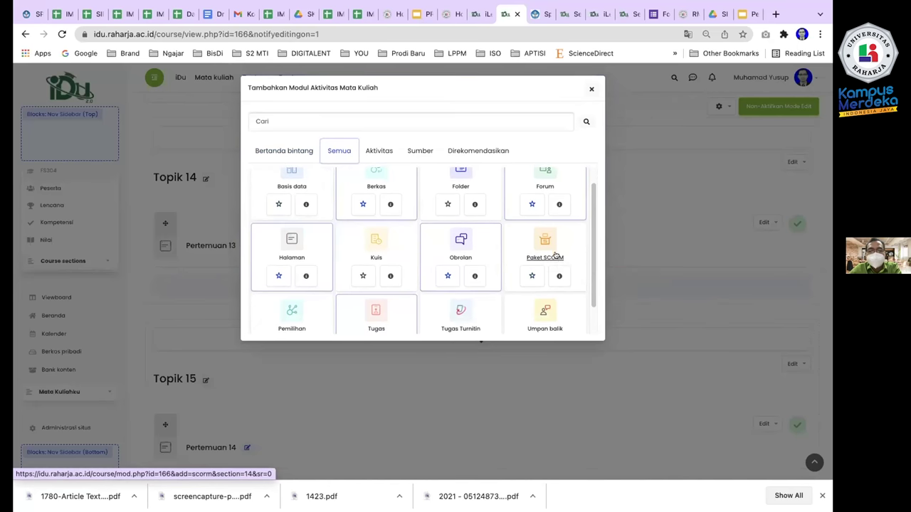
scroll(588, 259, "down", 1)
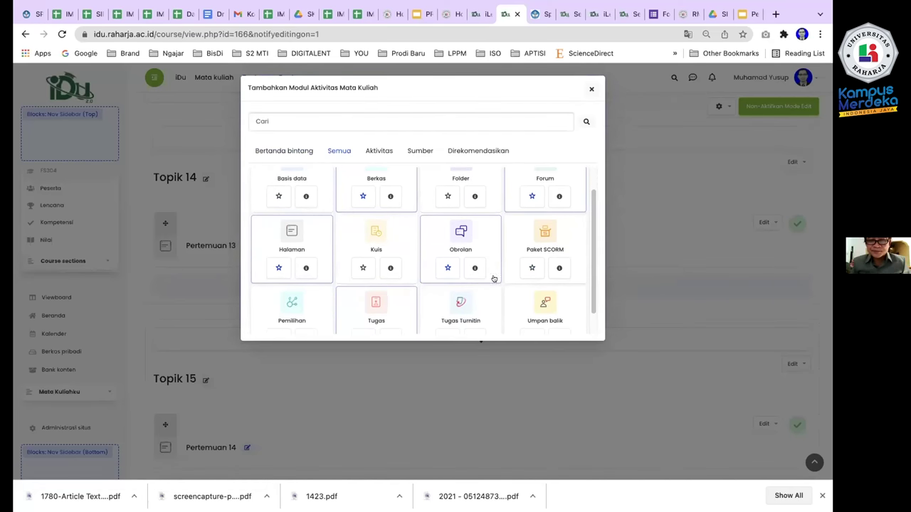
scroll(427, 303, "down", 2)
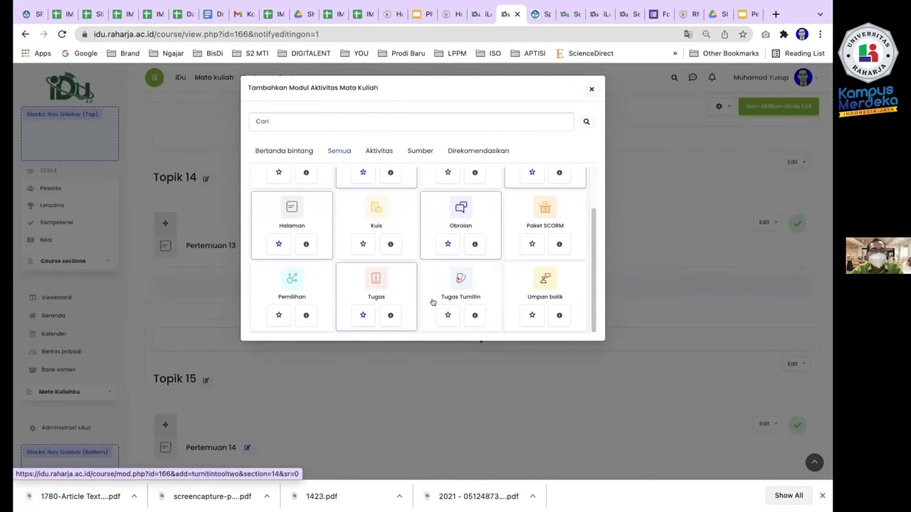
scroll(539, 299, "up", 2)
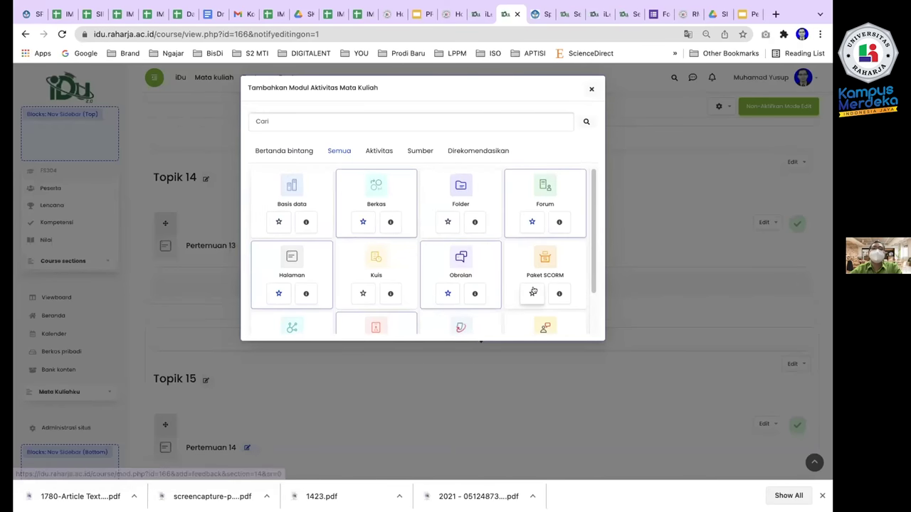
scroll(533, 291, "down", 2)
scroll(583, 254, "up", 3)
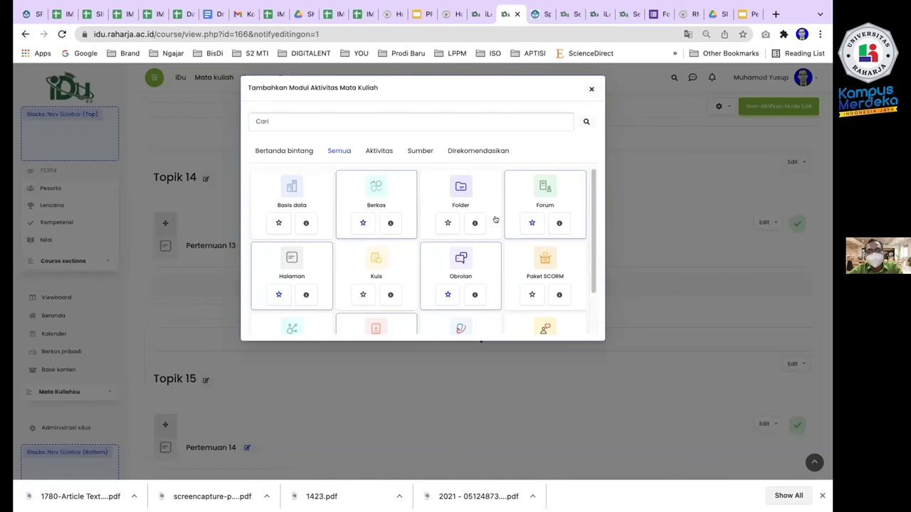
left_click(369, 151)
left_click(291, 153)
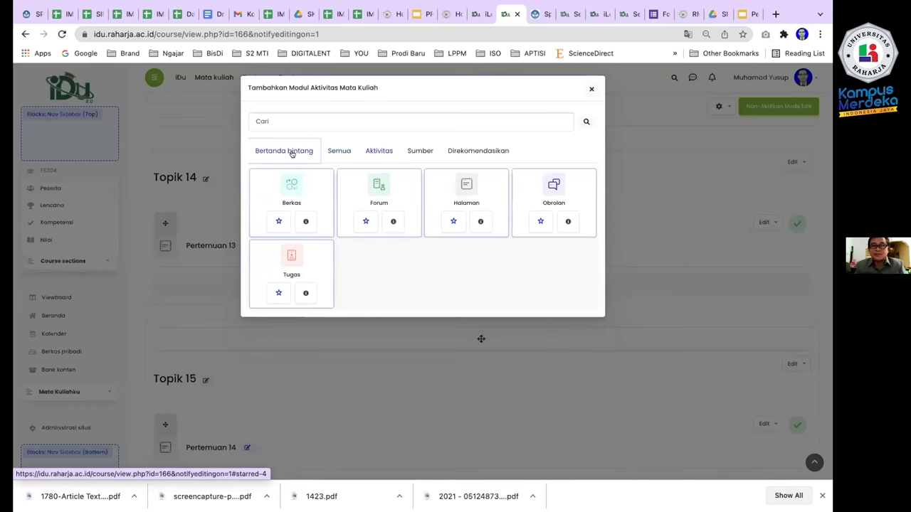
left_click(663, 235)
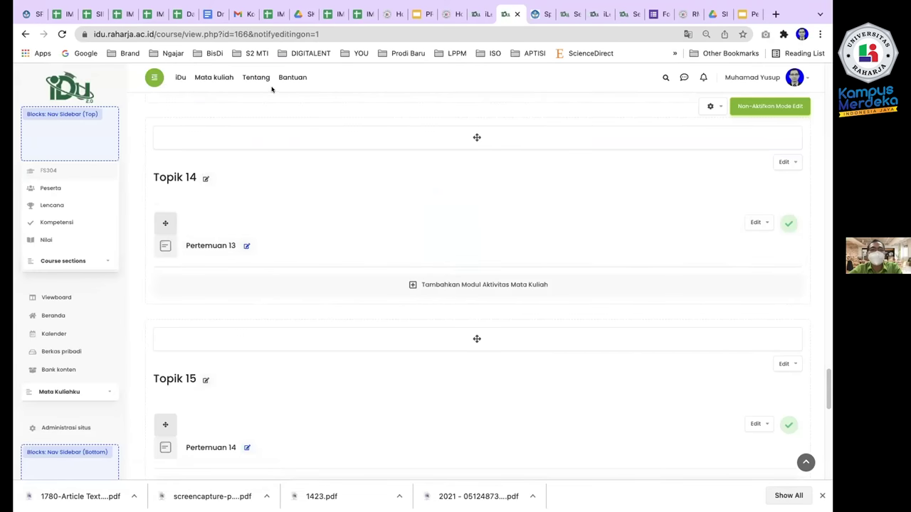
scroll(455, 252, "up", 20)
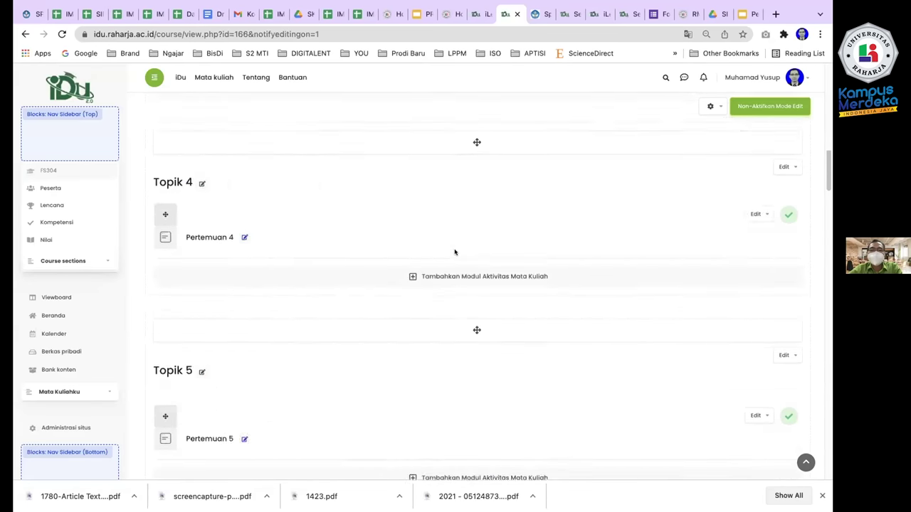
scroll(455, 252, "up", 10)
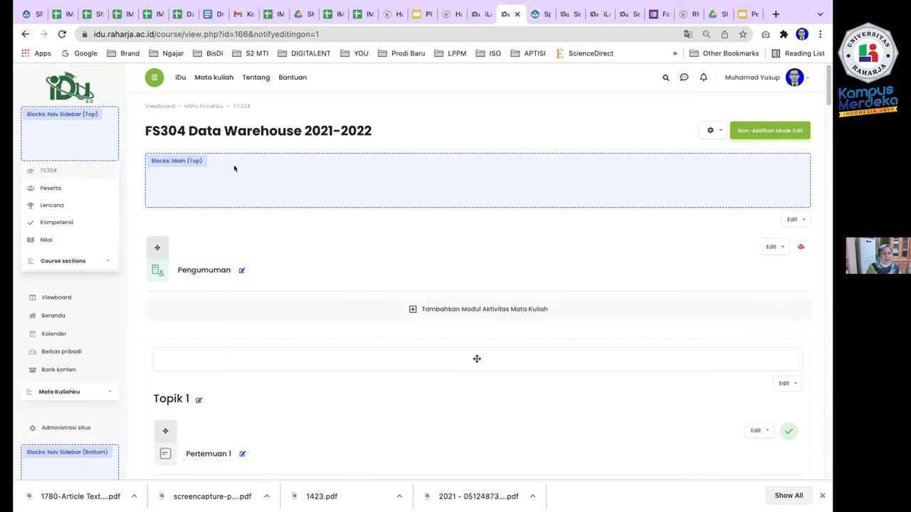
Choose Edit section from the Umum section's Edit dropdown to open Ringkasan dari Umum.
left_click(793, 219)
left_click(726, 240)
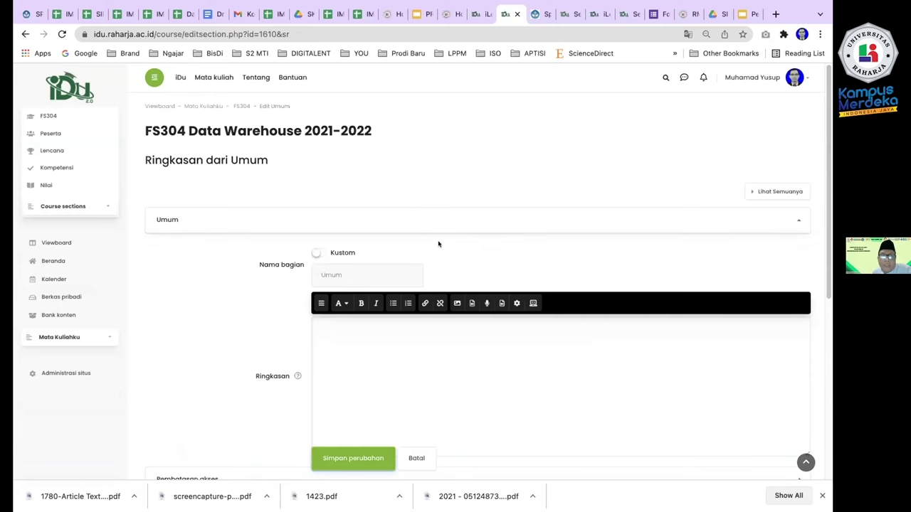
scroll(437, 242, "down", 3)
scroll(437, 244, "up", 3)
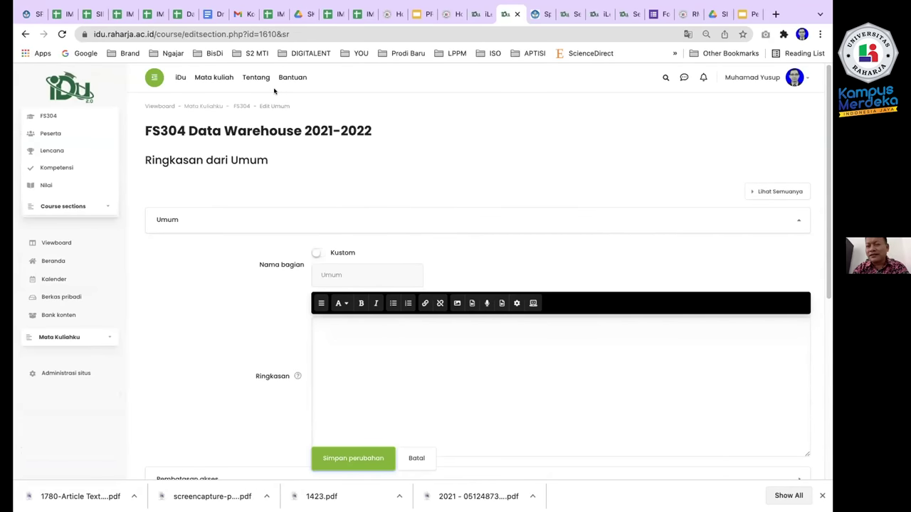
scroll(419, 206, "down", 4)
scroll(419, 207, "up", 4)
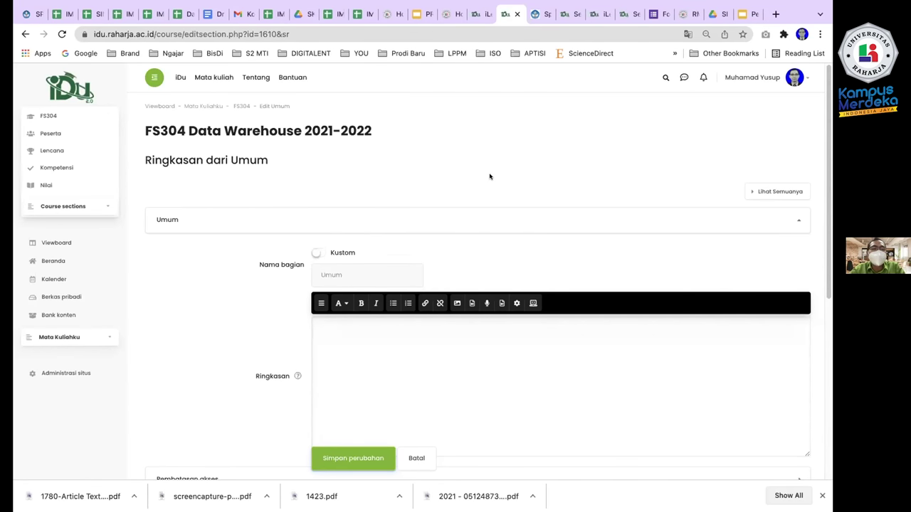
scroll(490, 177, "down", 5)
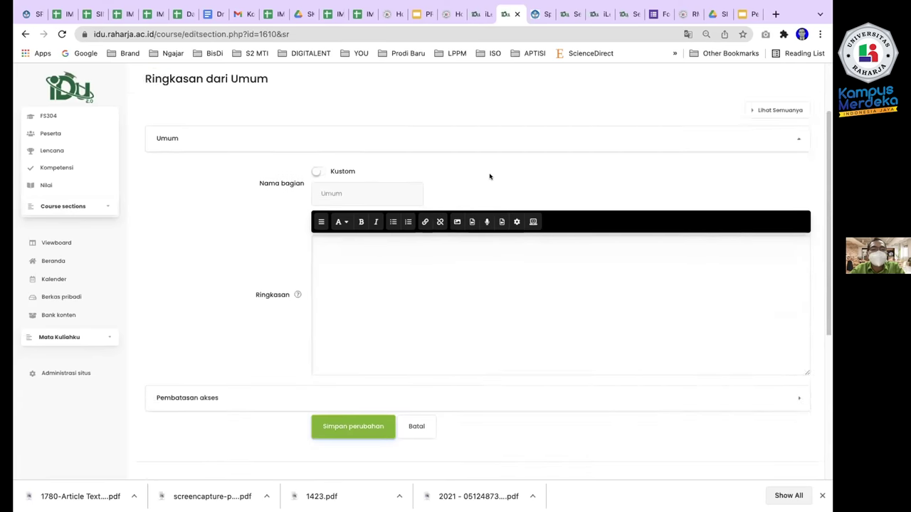
scroll(490, 177, "up", 5)
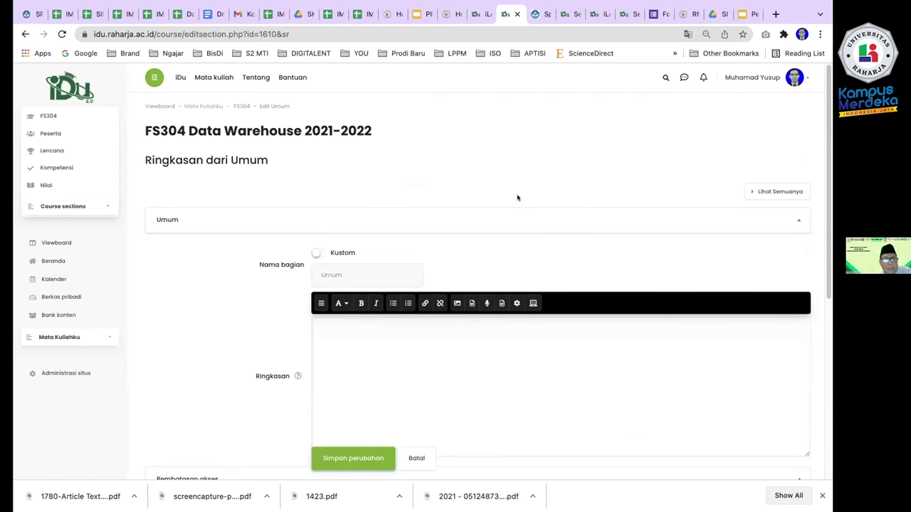
scroll(519, 205, "down", 2)
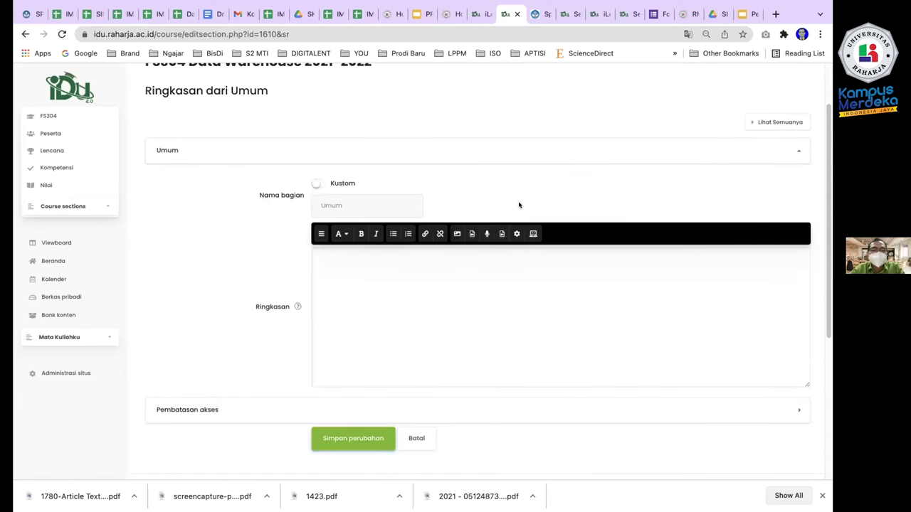
scroll(519, 205, "up", 2)
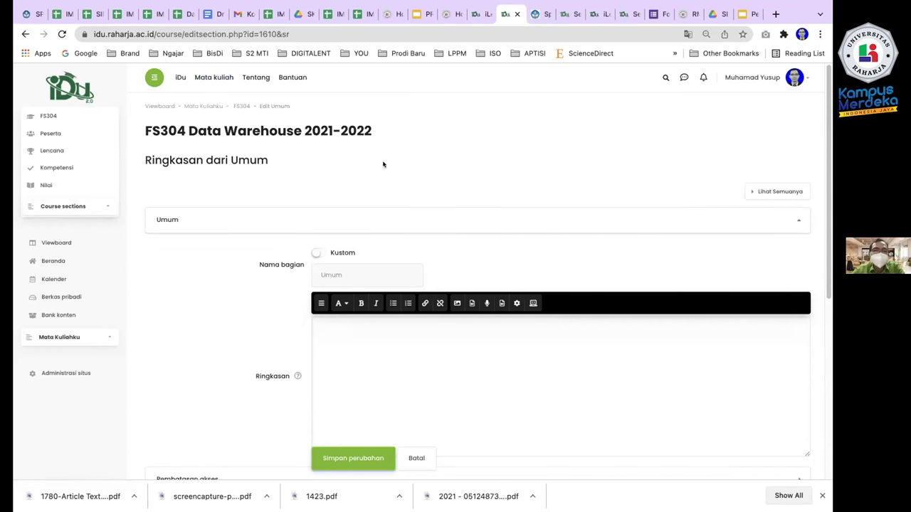
mouse_move(615, 4)
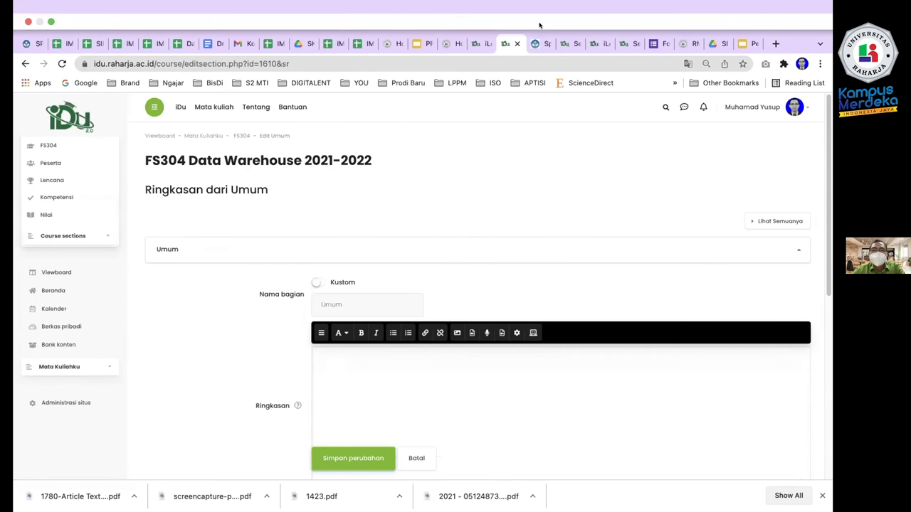
View the raharja.ac.id home page banner, then open iDu from the KEUNGGULAN menu.
left_click(444, 43)
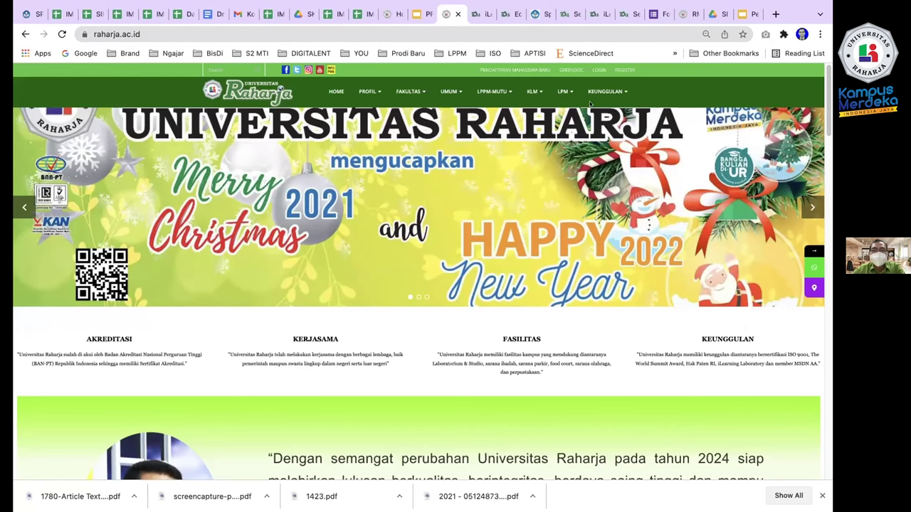
mouse_move(595, 92)
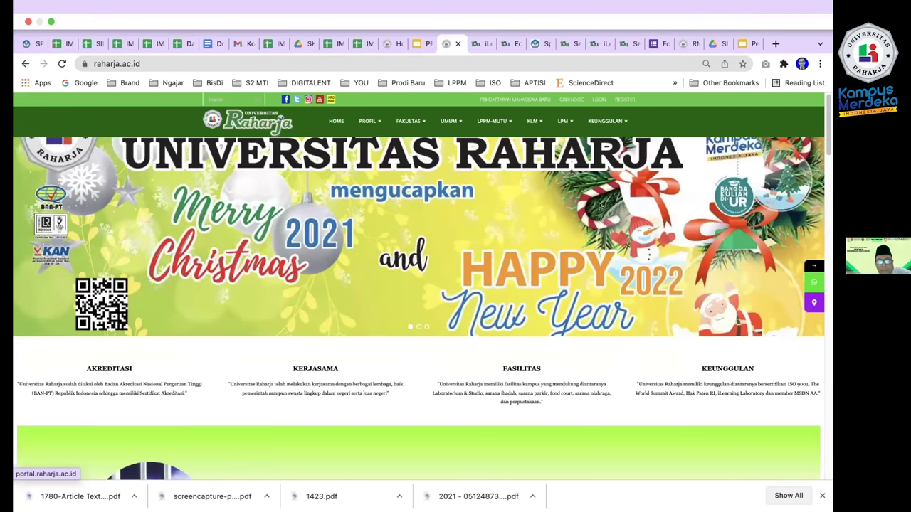
scroll(594, 142, "down", 1)
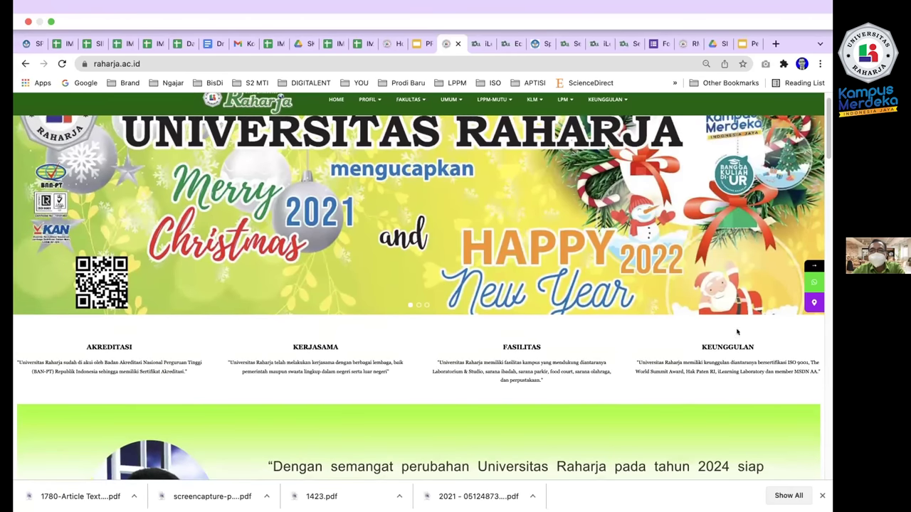
left_click(592, 204)
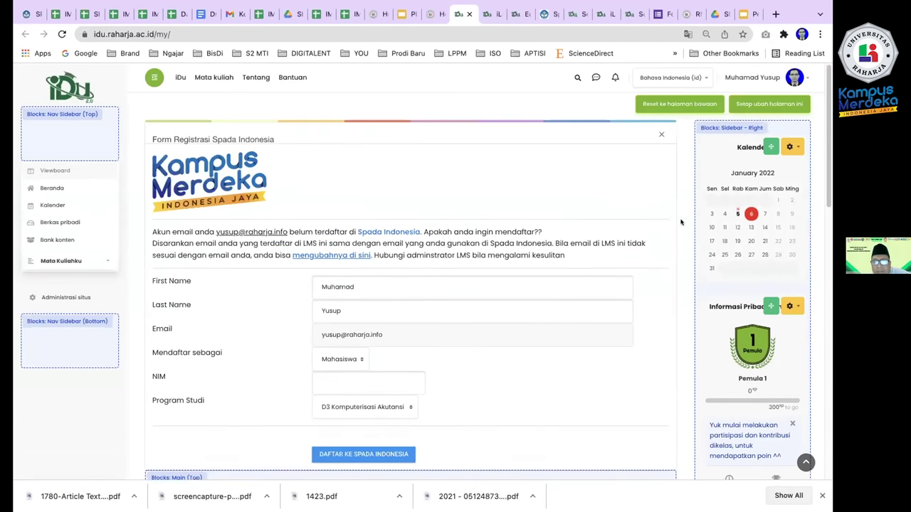
Sign out with Keluar from the account menu, then choose Masuk to reach the login page.
left_click(797, 78)
left_click(743, 197)
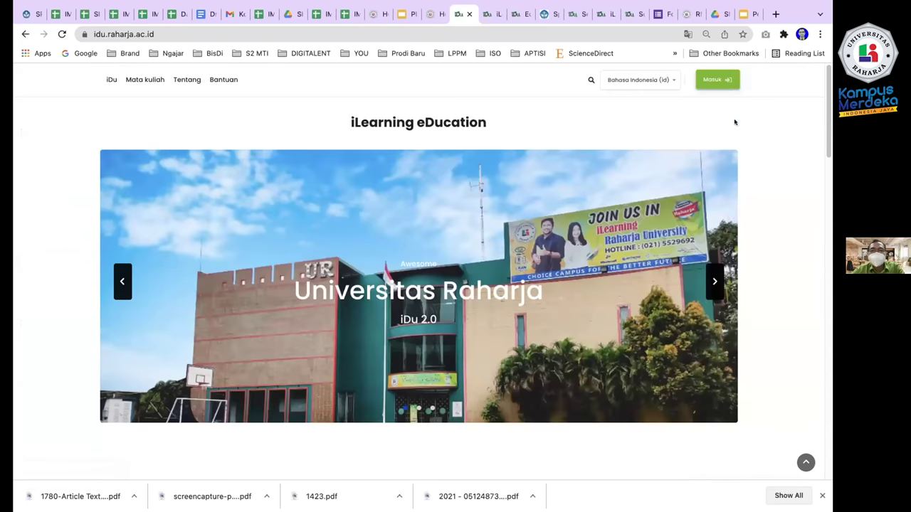
scroll(793, 180, "down", 6)
scroll(790, 174, "up", 5)
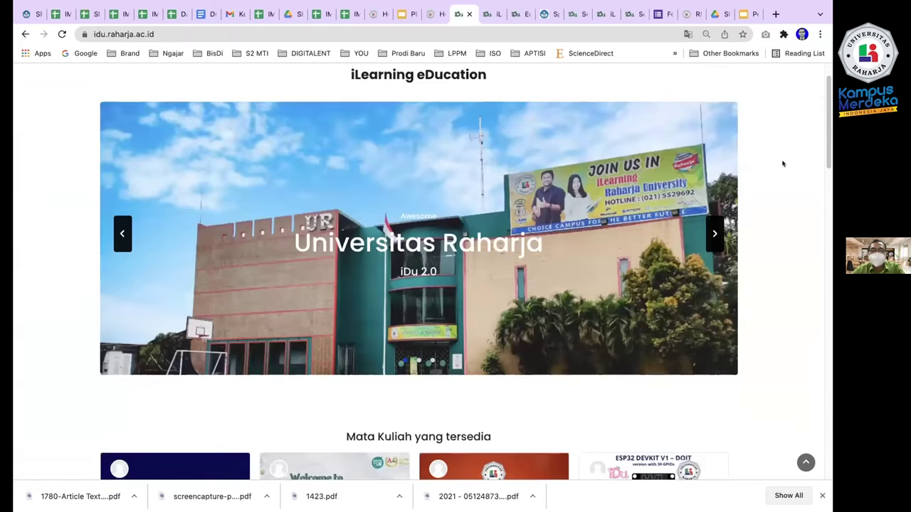
scroll(782, 164, "up", 1)
left_click(727, 76)
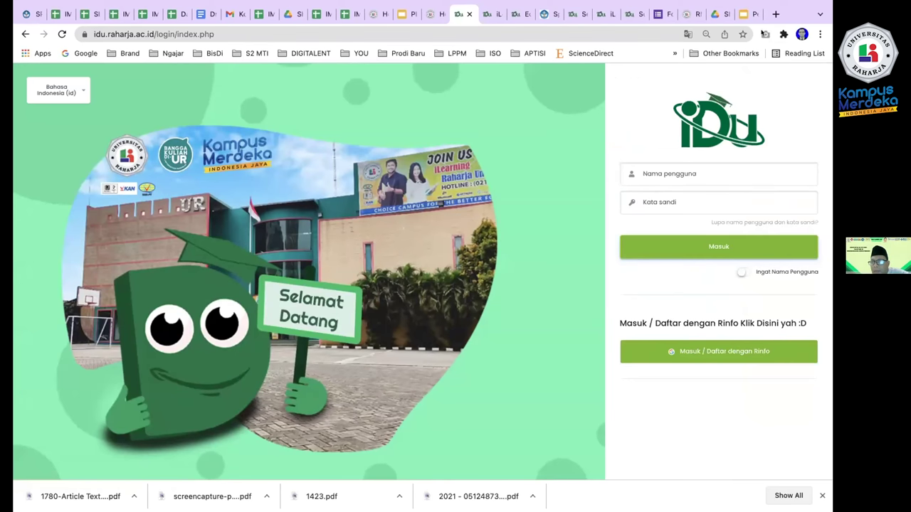
left_click(23, 34)
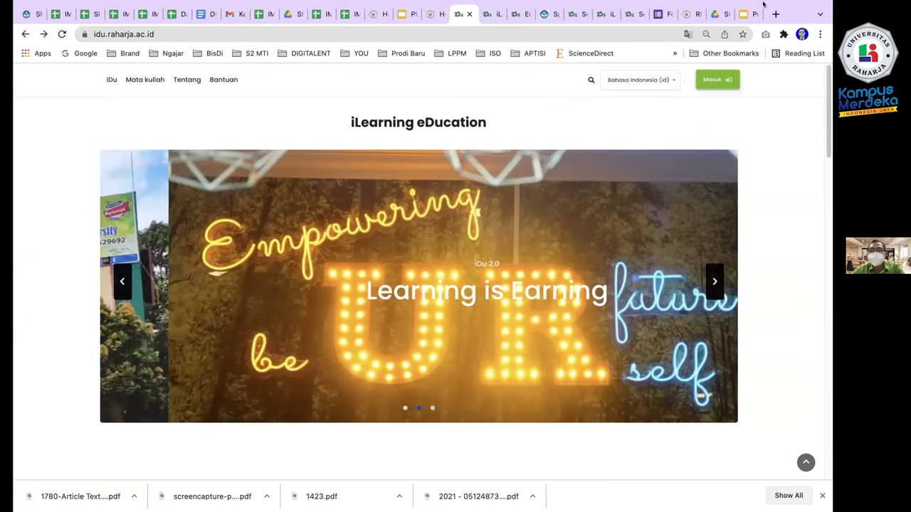
left_click(719, 80)
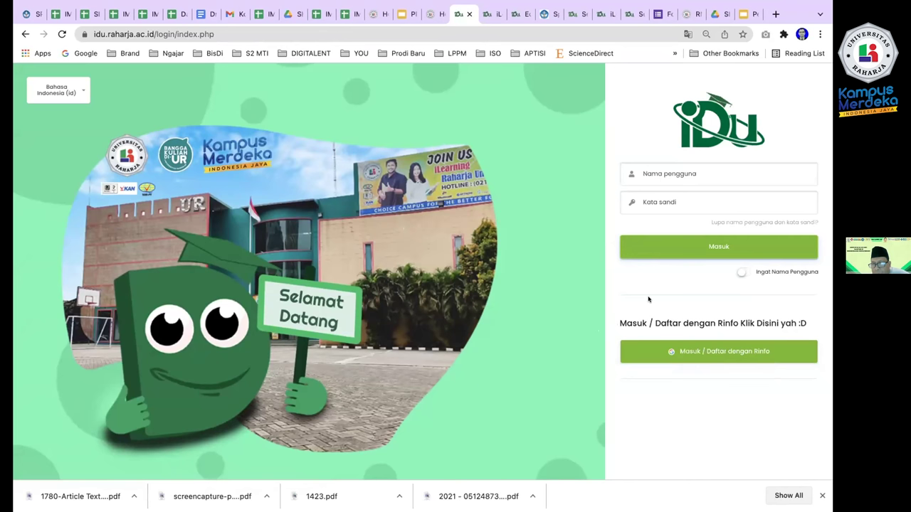
left_click(668, 348)
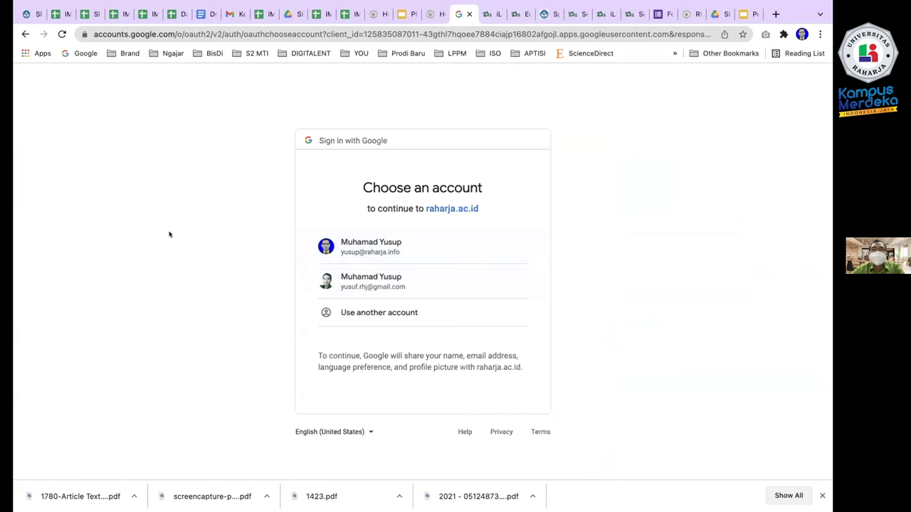
Turn off Always Show Toolbar in Full Screen in the browser's View menu.
mouse_move(622, 7)
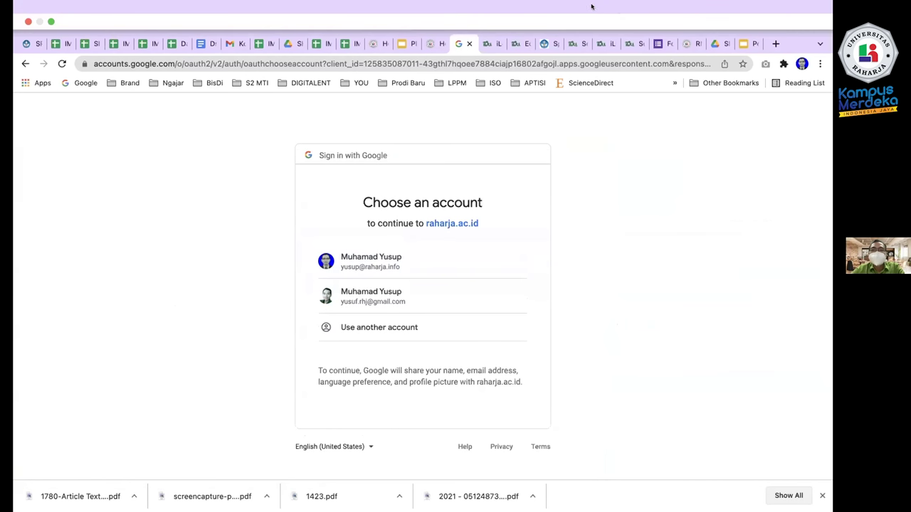
mouse_move(594, 4)
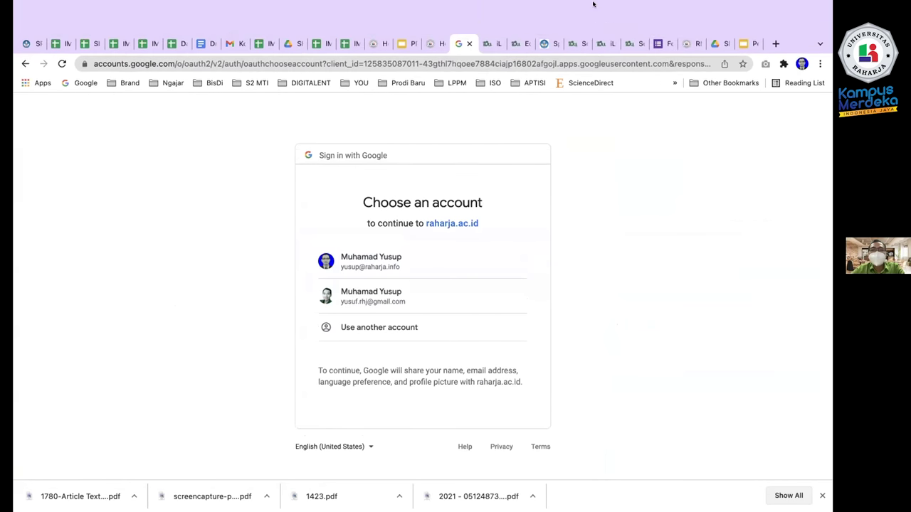
left_click(111, 5)
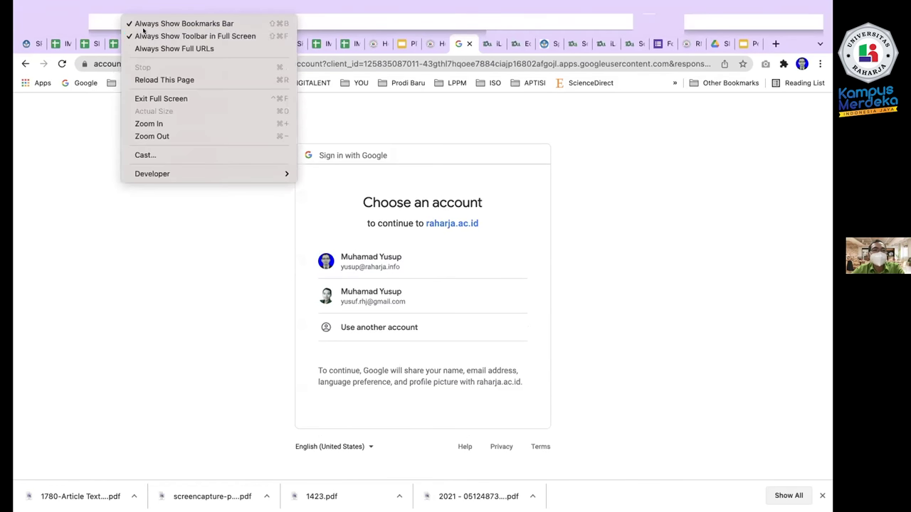
left_click(153, 35)
Exit full screen with the account chooser still showing, and open a new browser tab.
left_click(123, 5)
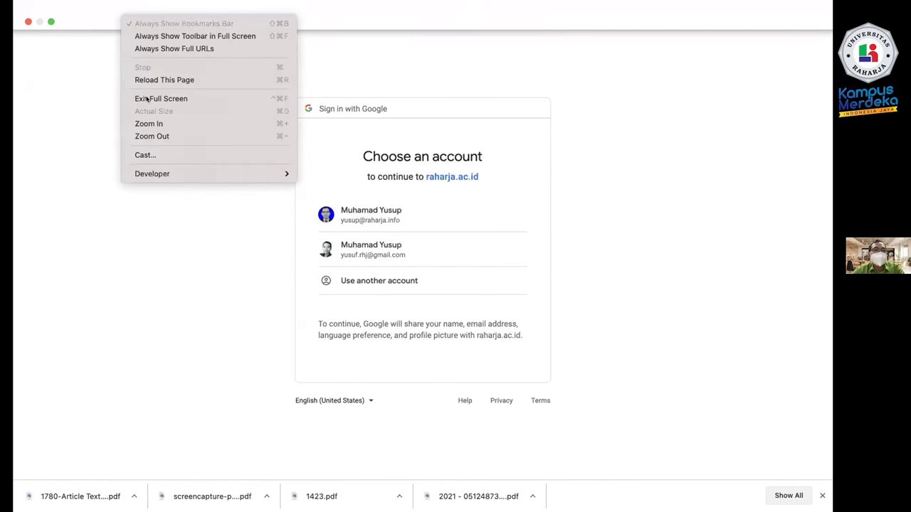
left_click(74, 243)
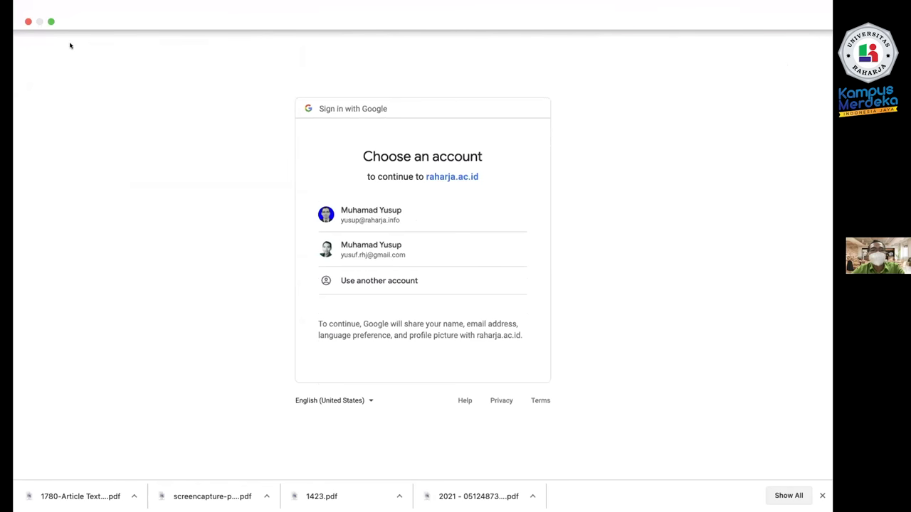
left_click(52, 21)
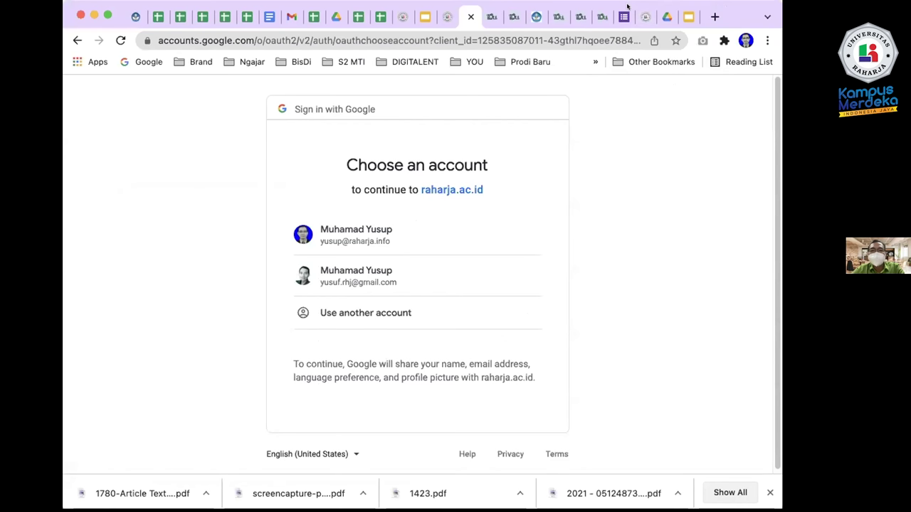
left_click(715, 16)
Load gmail in the new tab and search the mailbox for 'idu'.
type("gmail")
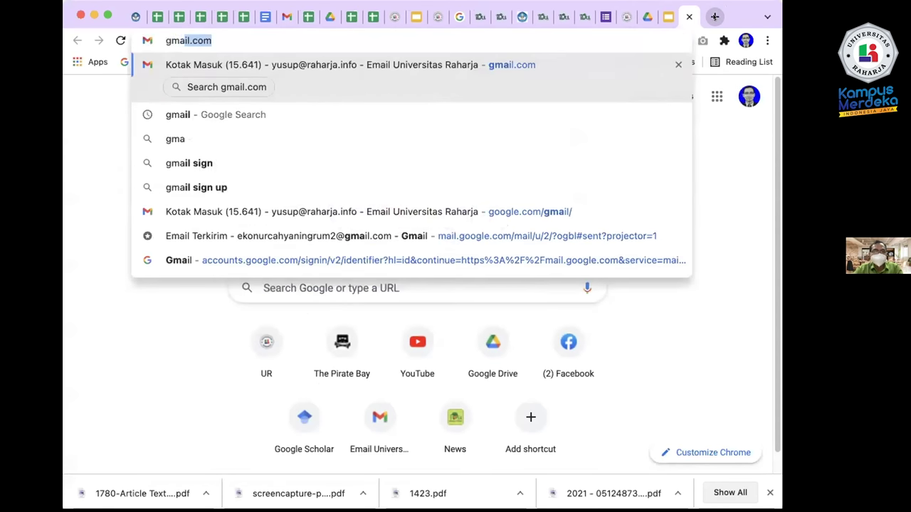
key("Return")
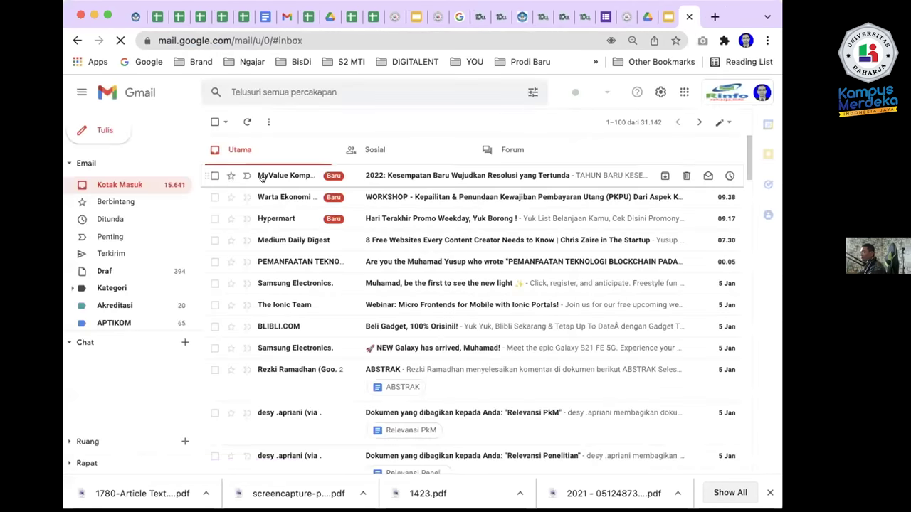
left_click(339, 91)
type("idu")
key("Return")
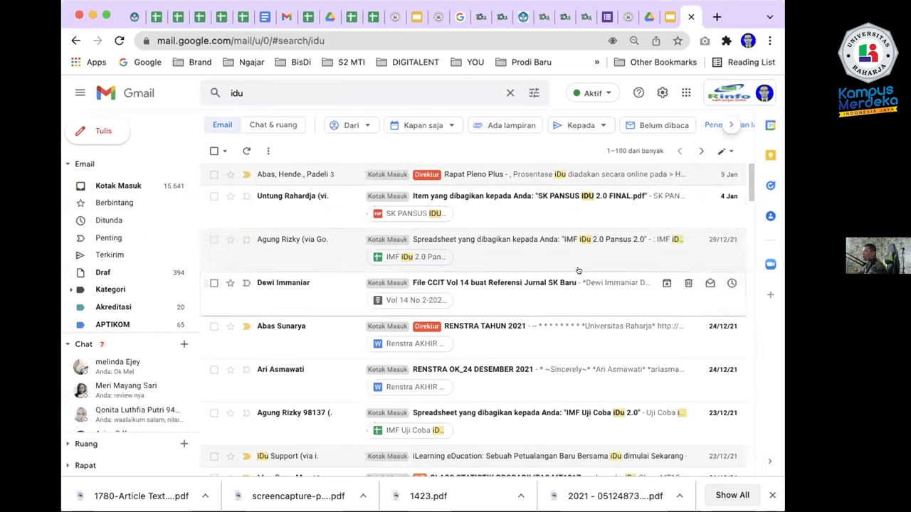
Open the iDu Support welcome email asking to verify the account and read through it.
scroll(558, 268, "down", 1)
scroll(557, 268, "down", 1)
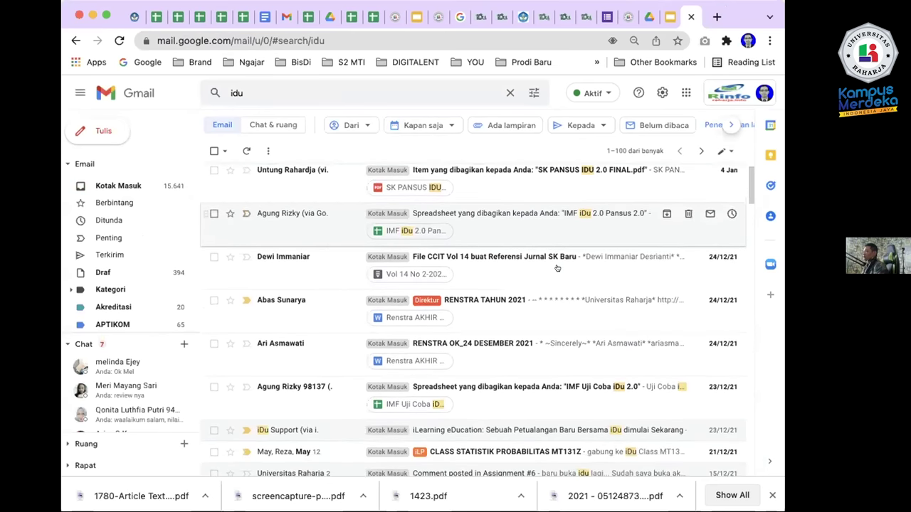
scroll(558, 268, "down", 2)
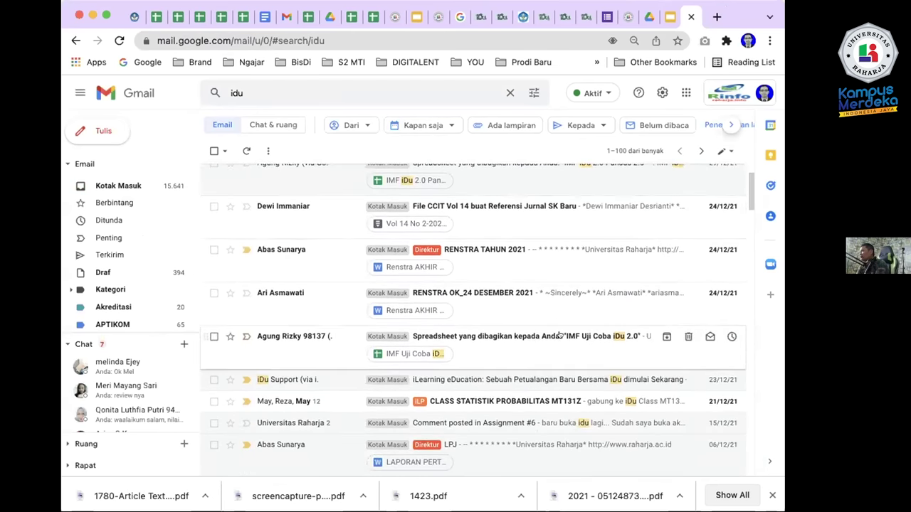
left_click(559, 379)
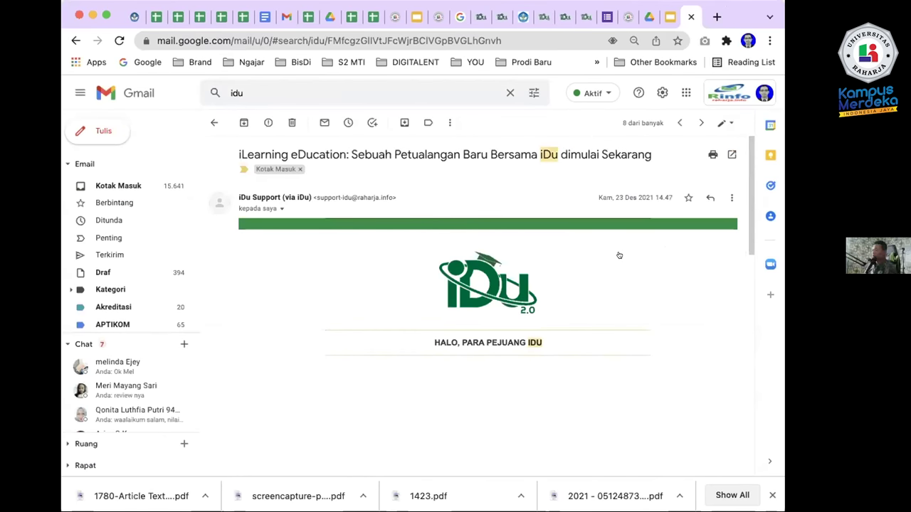
scroll(618, 249, "down", 10)
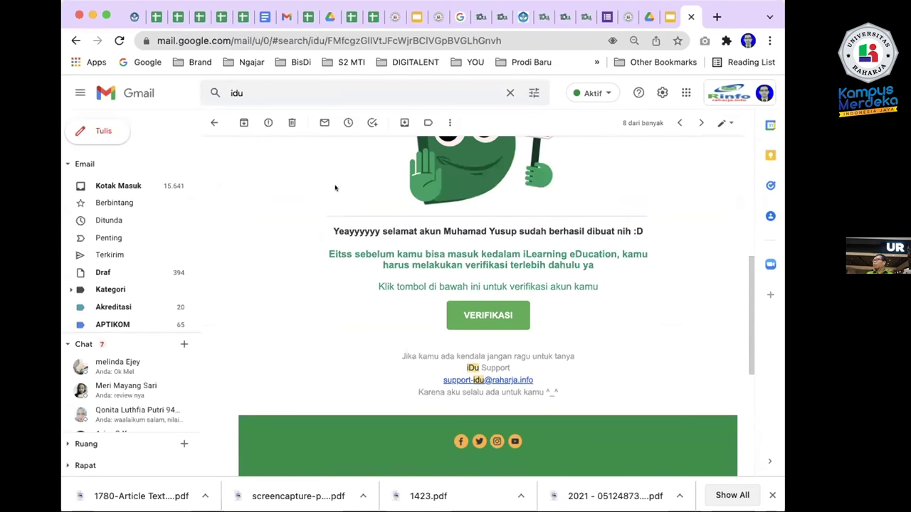
scroll(326, 182, "down", 1)
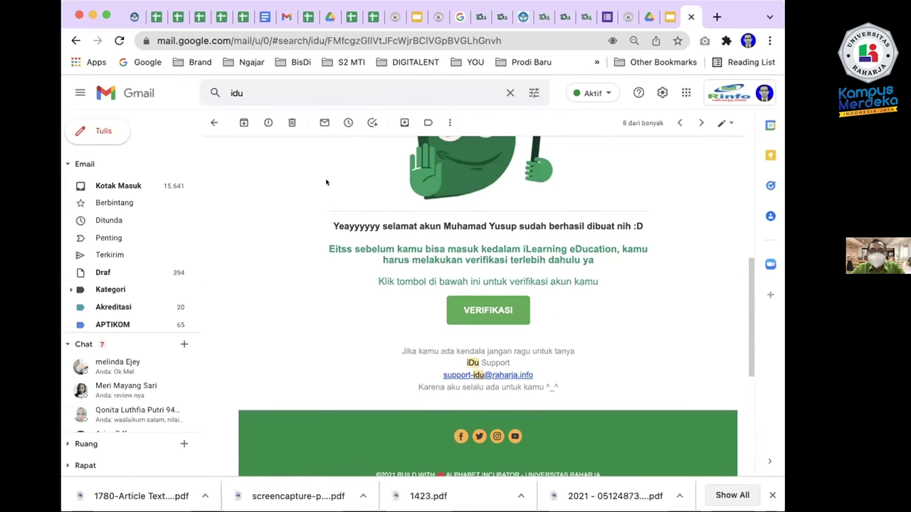
scroll(326, 182, "up", 10)
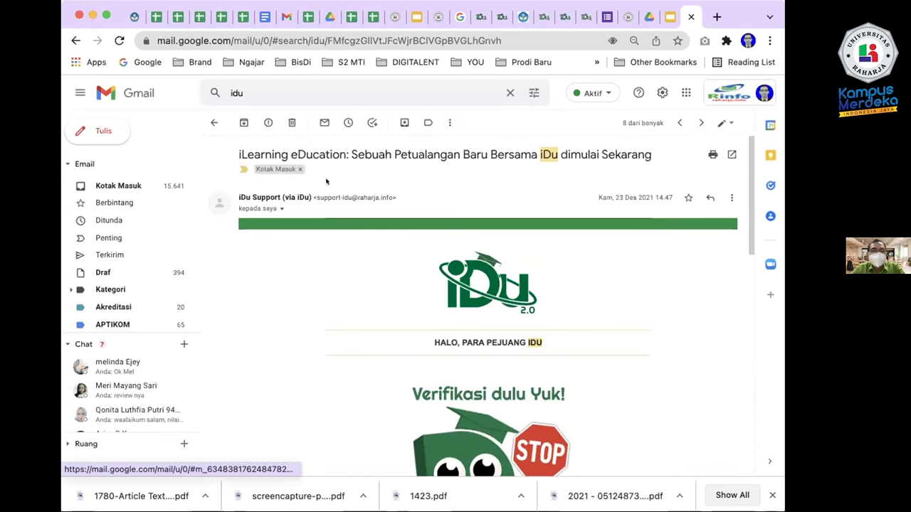
scroll(355, 235, "down", 2)
scroll(382, 279, "up", 2)
scroll(382, 280, "down", 5)
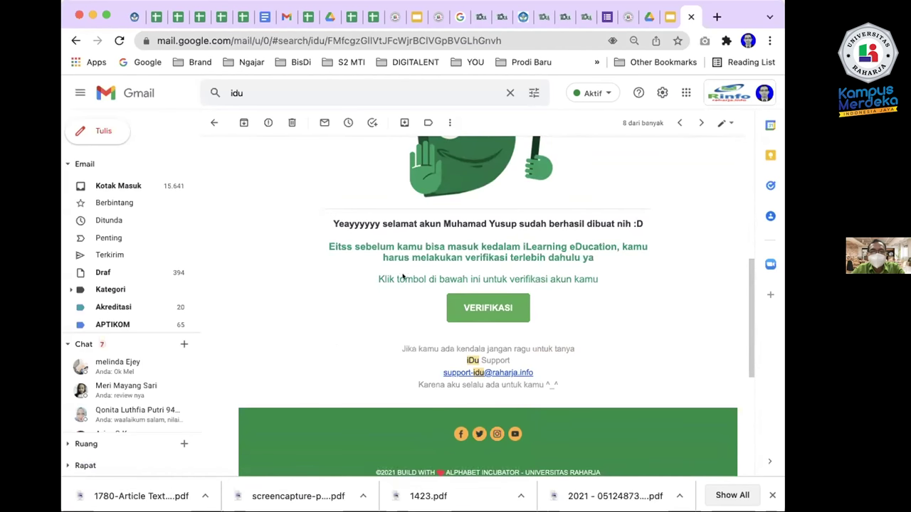
scroll(461, 292, "up", 10)
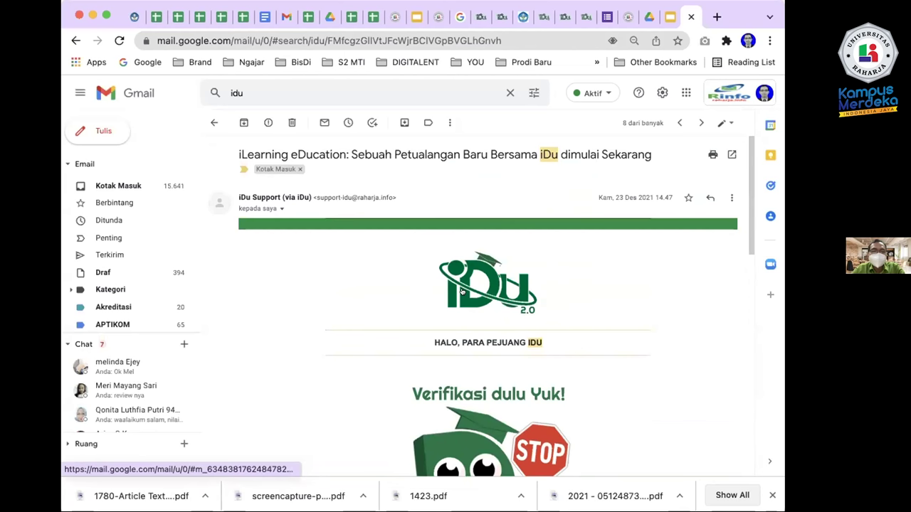
Review the support search results, questionnaire form and Gmail tabs, then show the iDu home page.
left_click(539, 17)
left_click(484, 17)
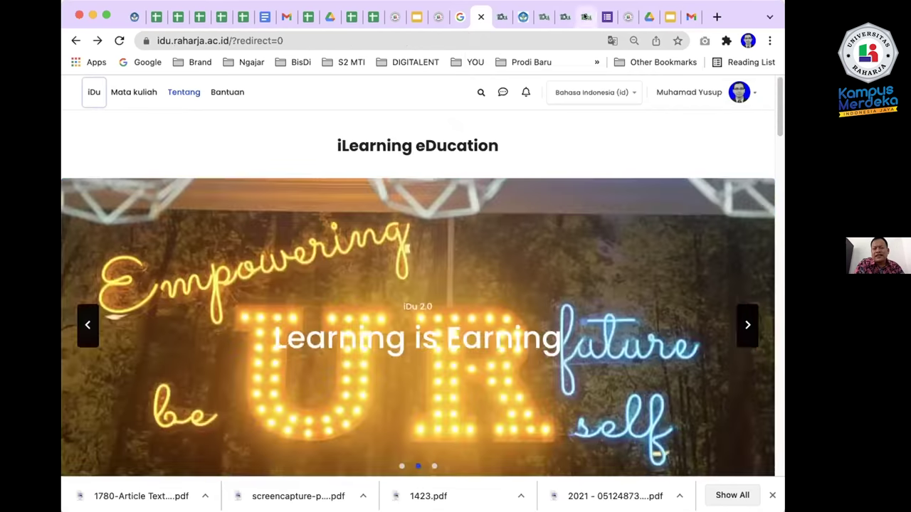
left_click(580, 17)
scroll(324, 265, "down", 3)
scroll(324, 265, "up", 3)
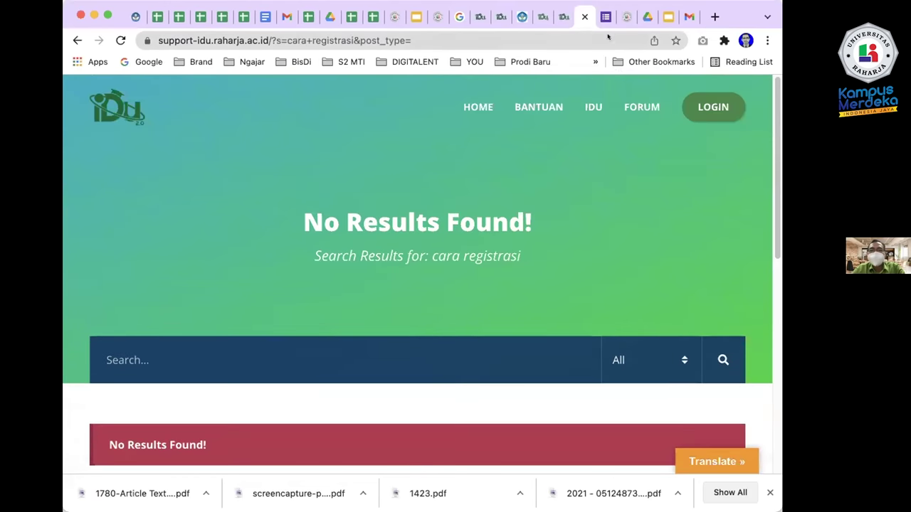
left_click(602, 20)
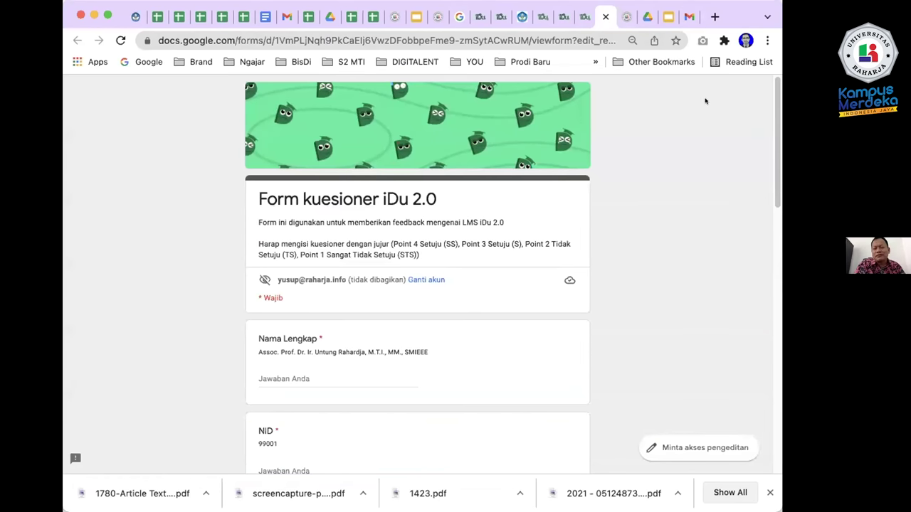
left_click(689, 16)
left_click(477, 17)
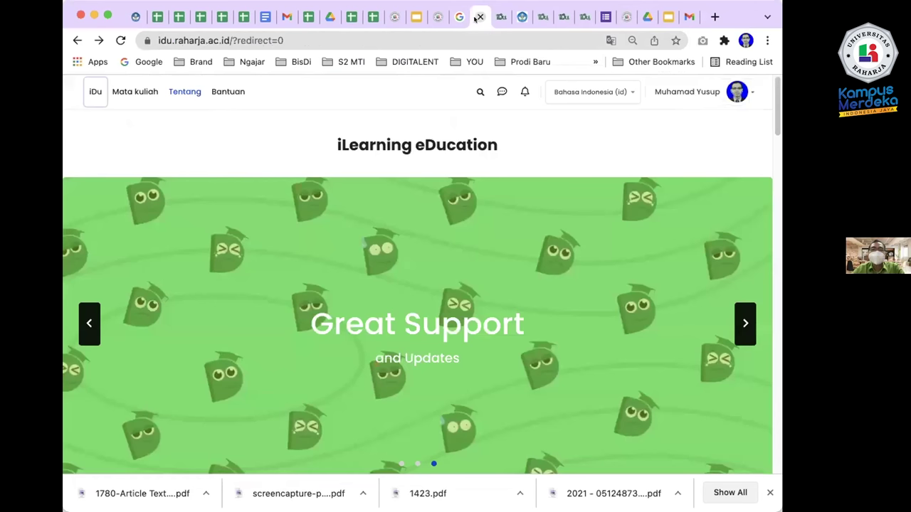